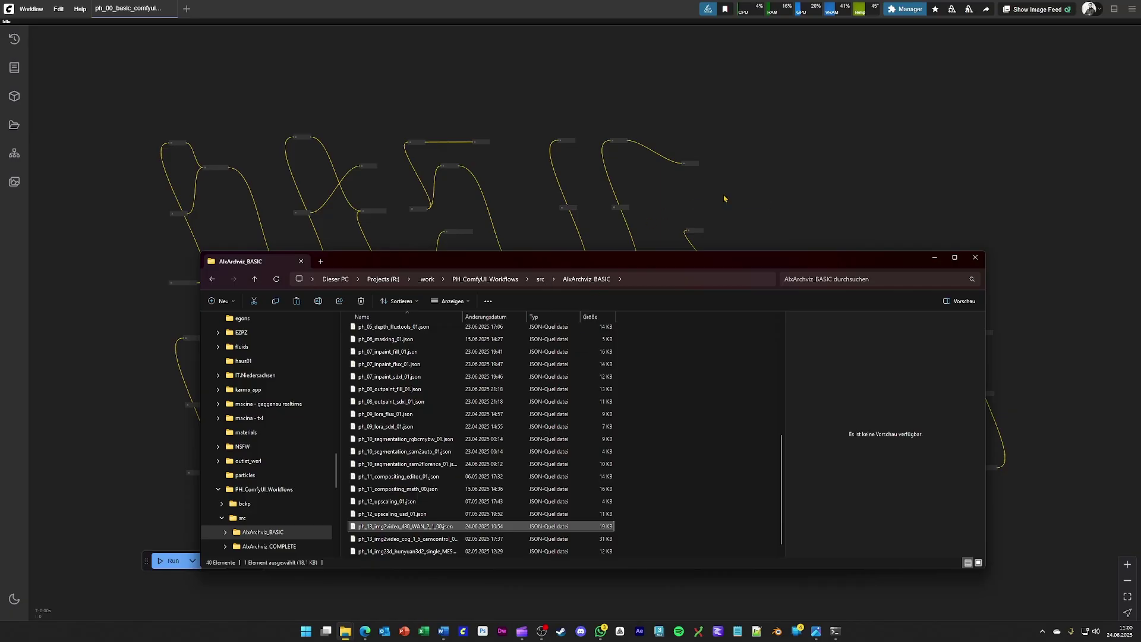
Load ph_13_img2video_480_WAN_2_1_00.json from the AlxArchviz_BASIC folder onto the ComfyUI canvas and check which custom nodes the workflow uses
drag(623, 427, 511, 492)
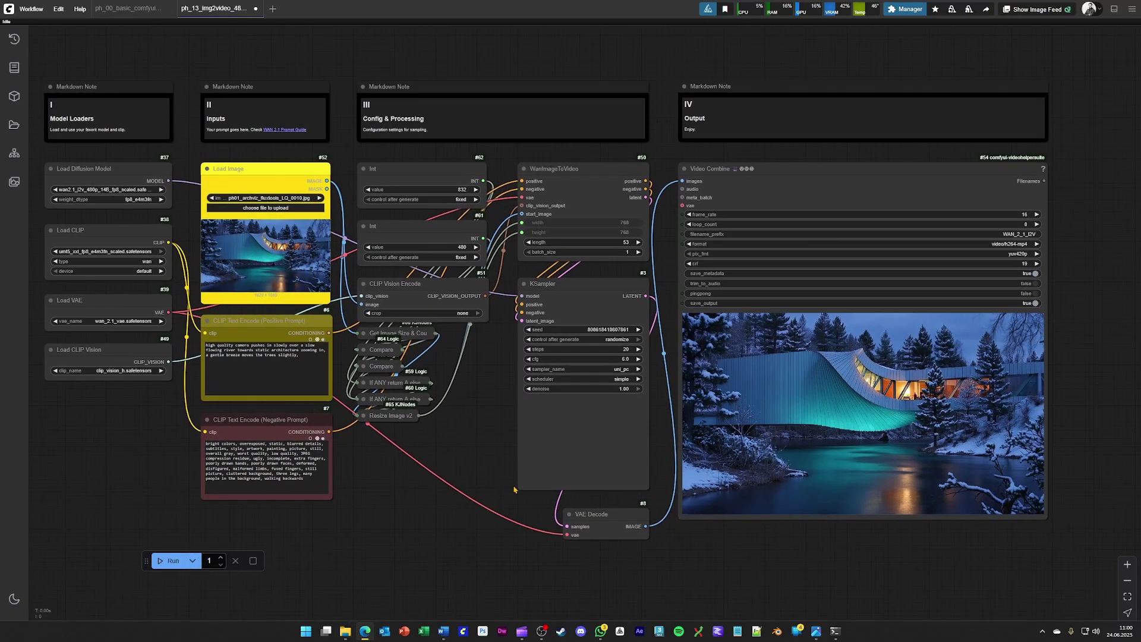
click(904, 9)
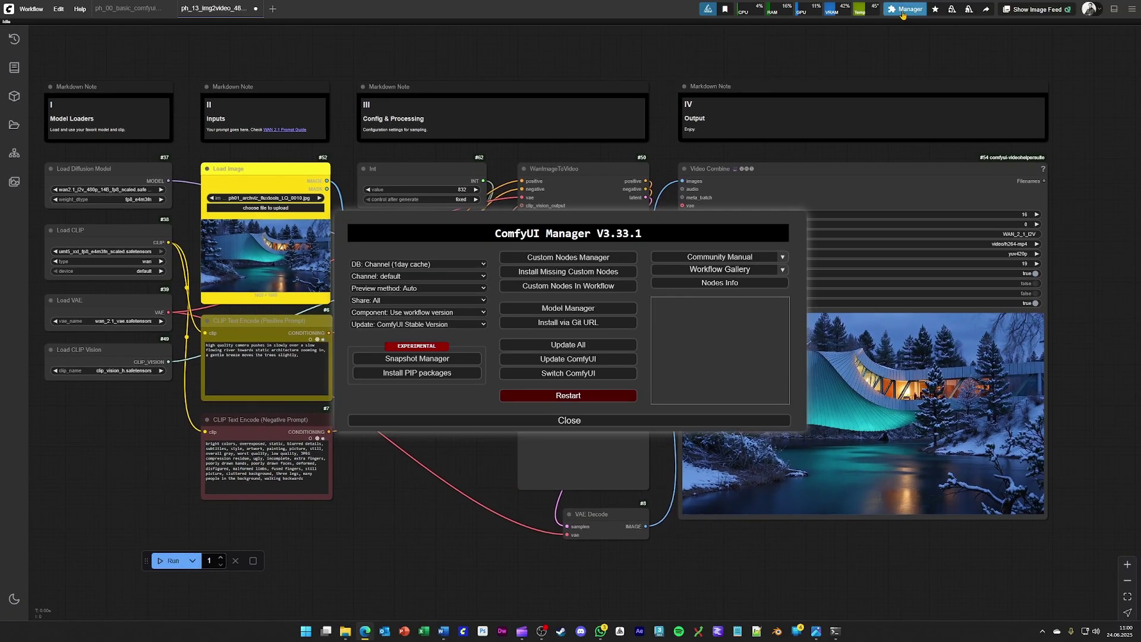
click(571, 289)
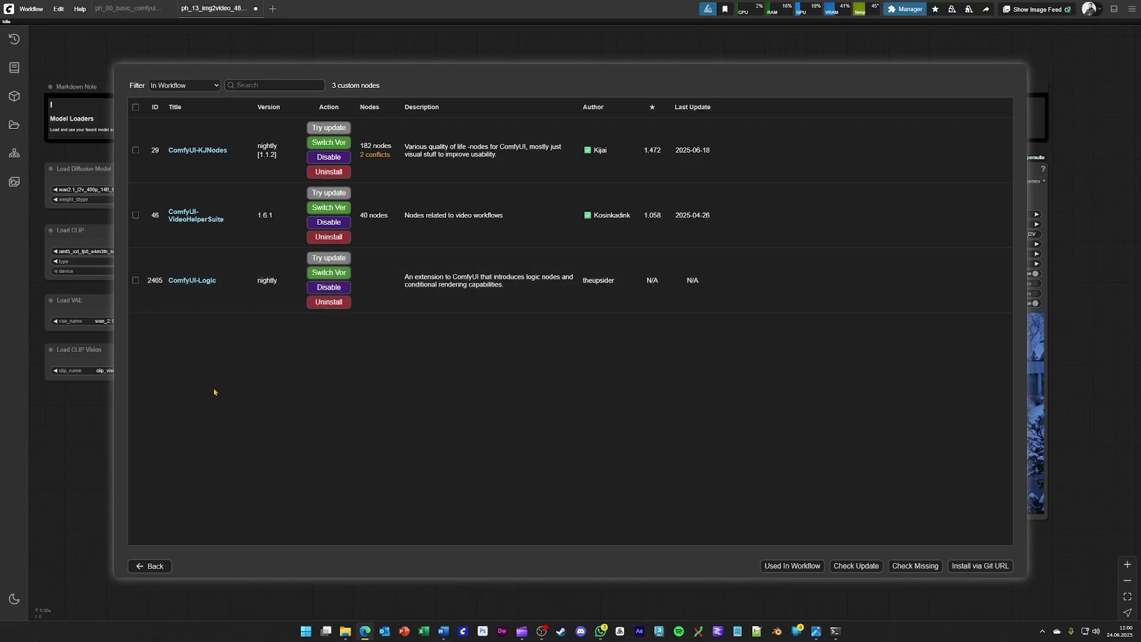
click(142, 568)
click(569, 421)
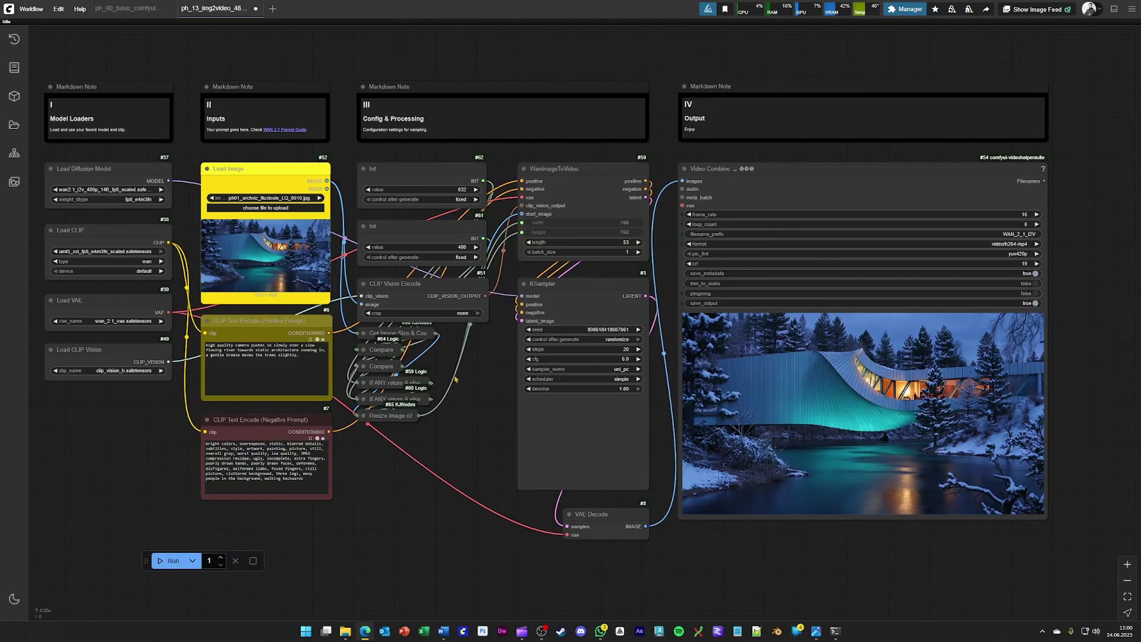
Run the WAN 2.1 image-to-video workflow once on the loaded image ph01_archviz_fluxtools_LQ_0010.jpg
scroll(473, 372, up, 5)
scroll(474, 371, up, 2)
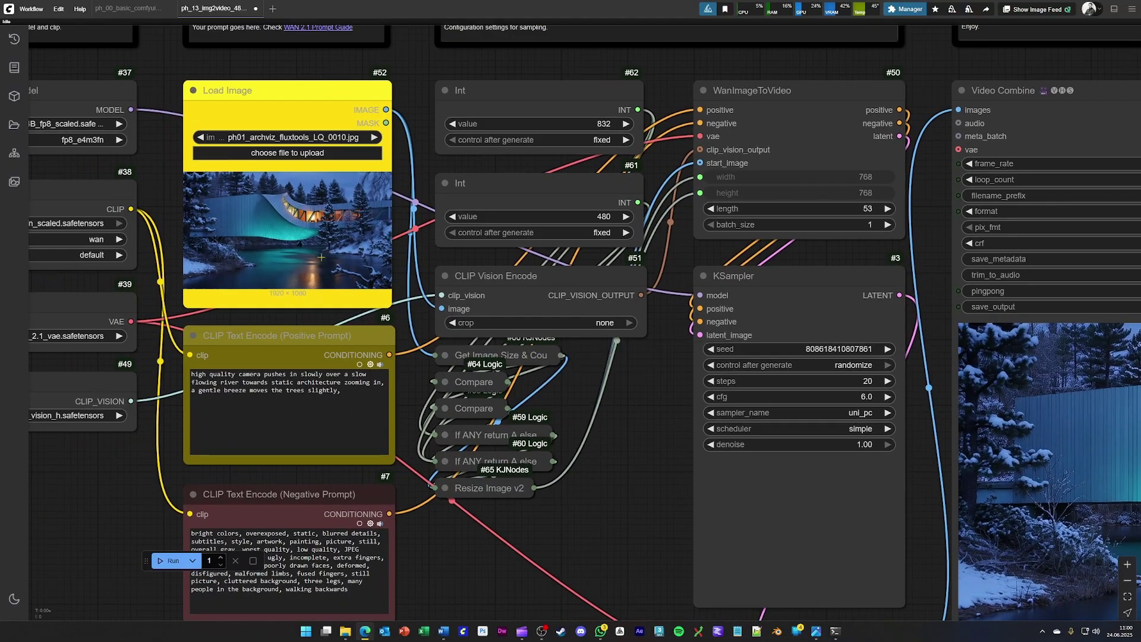
scroll(279, 239, down, 3)
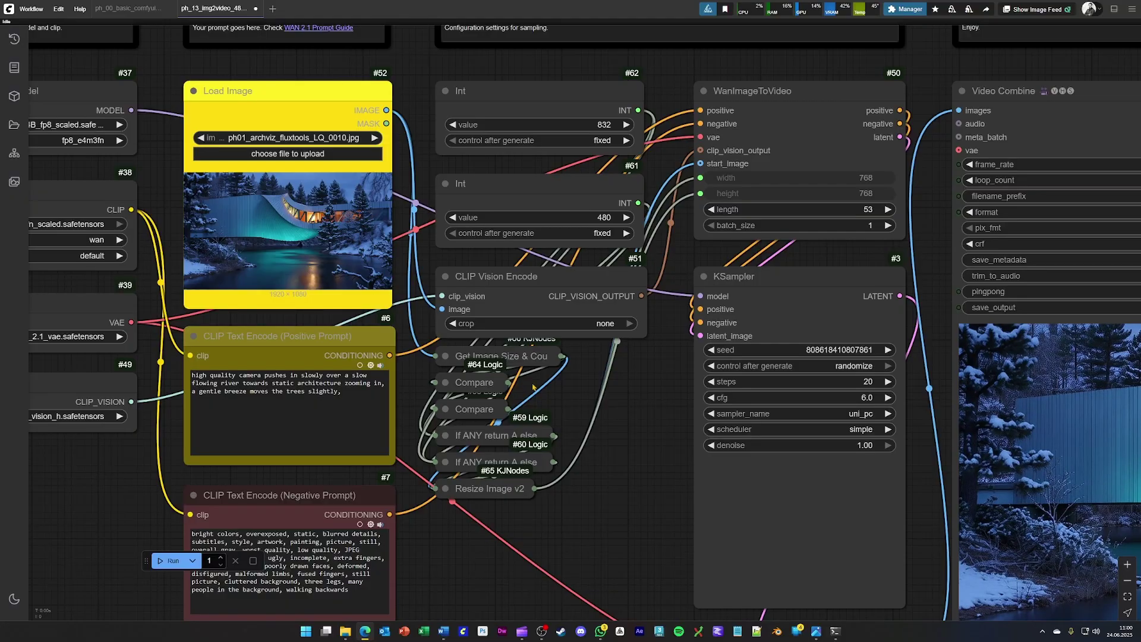
scroll(590, 286, right, 5)
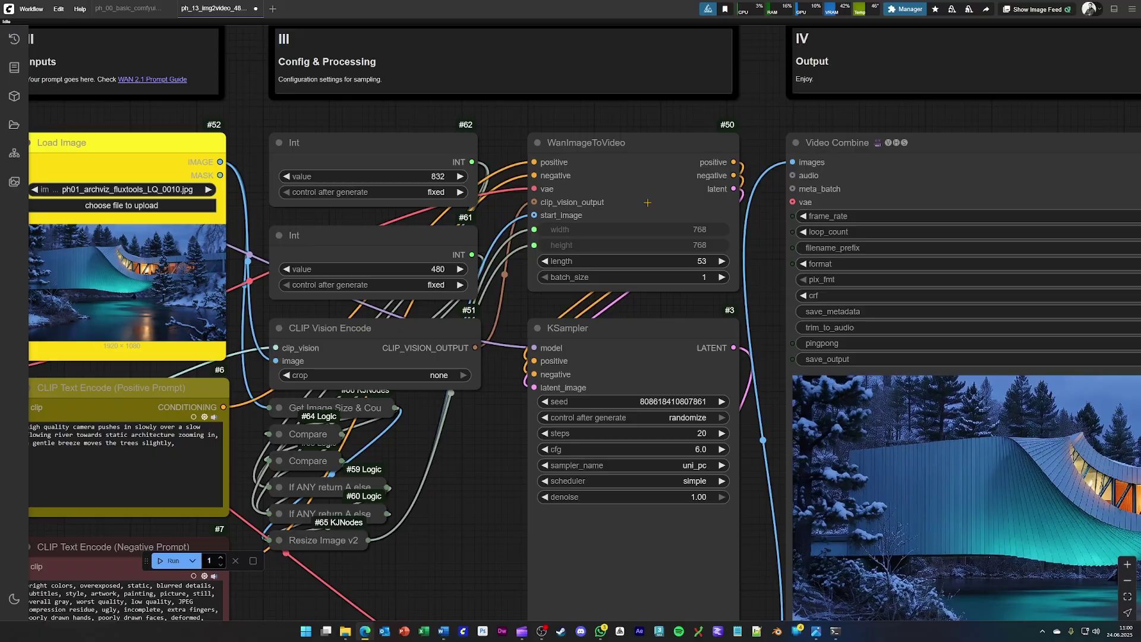
scroll(467, 160, up, 3)
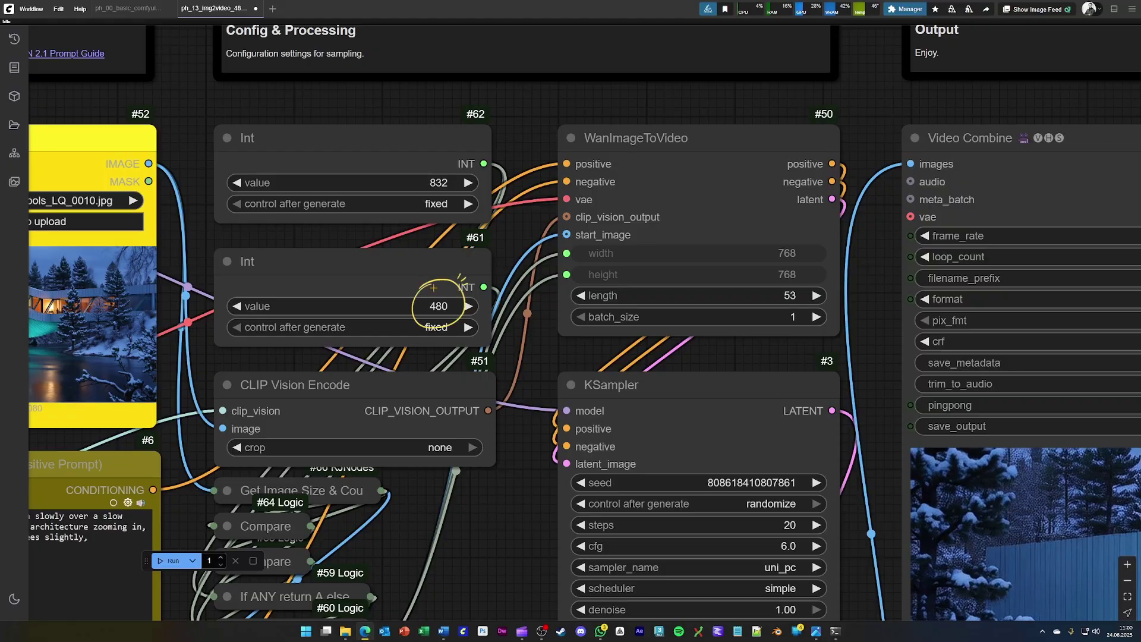
scroll(413, 306, down, 10)
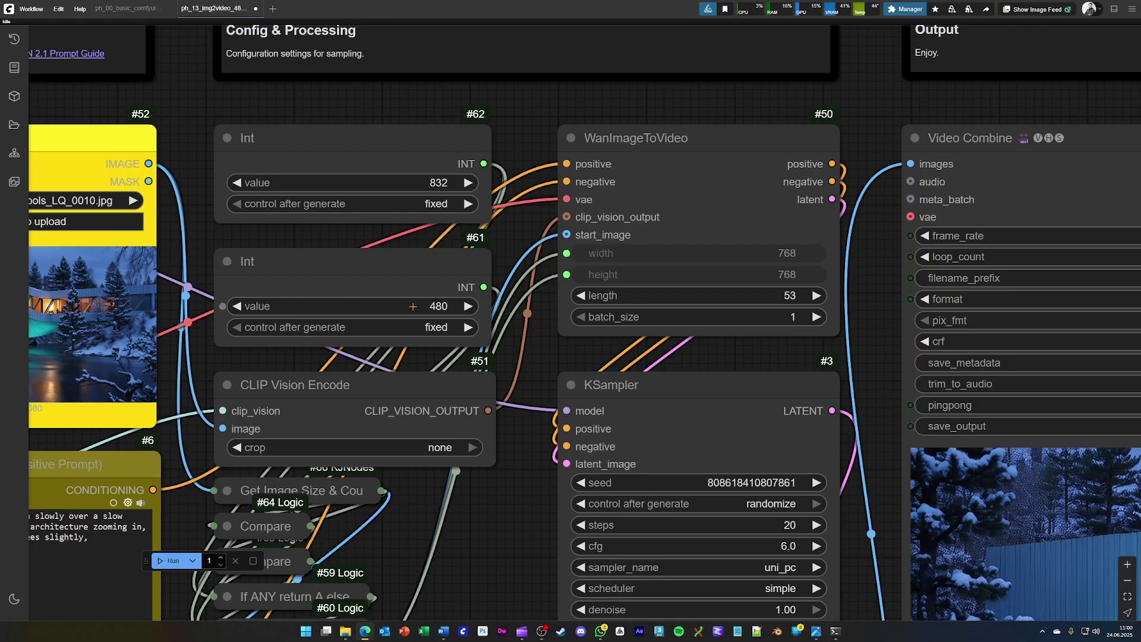
key(.)
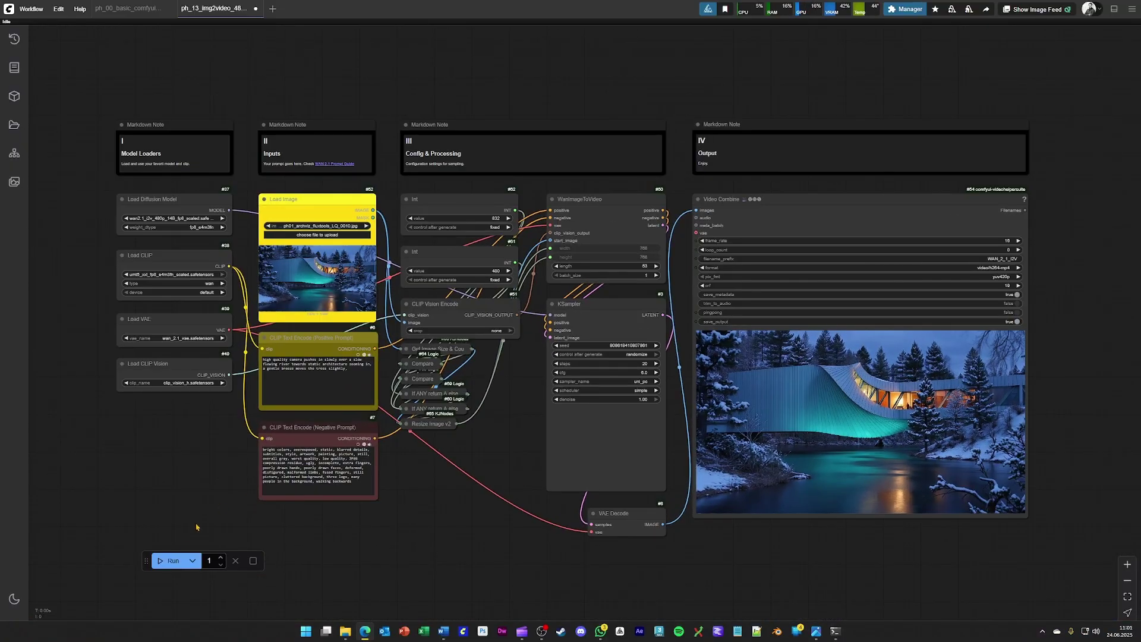
click(175, 562)
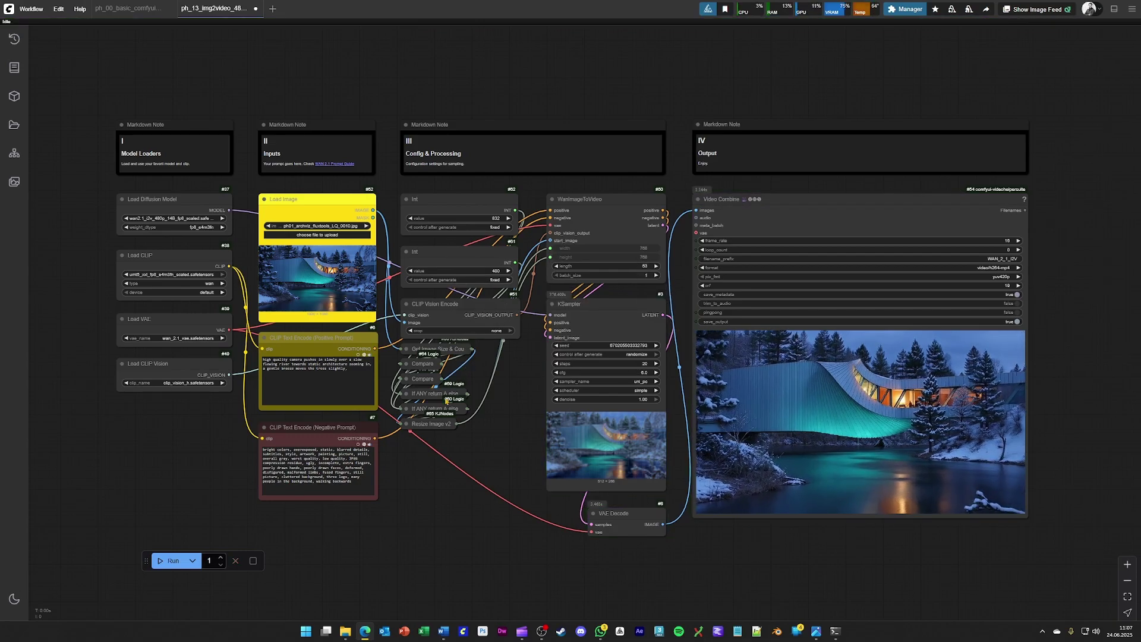
Examine the generated video in the Video Combine node and compare it with the source image, positive prompt and KSampler settings
scroll(590, 383, right, 5)
scroll(590, 383, up, 3)
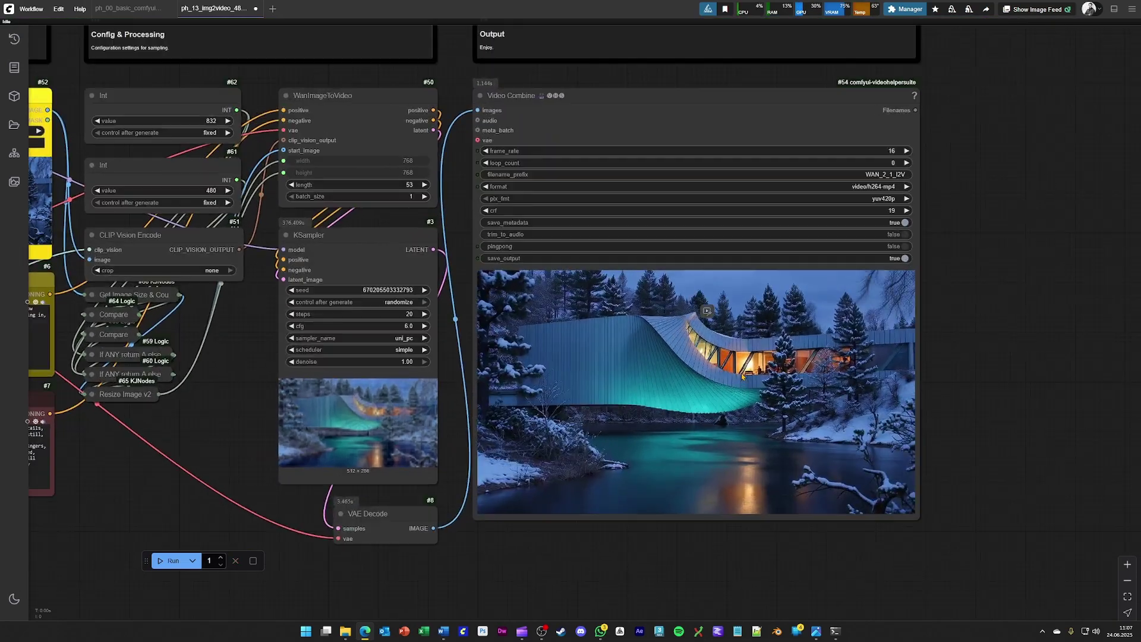
scroll(372, 370, left, 3)
scroll(372, 370, down, 3)
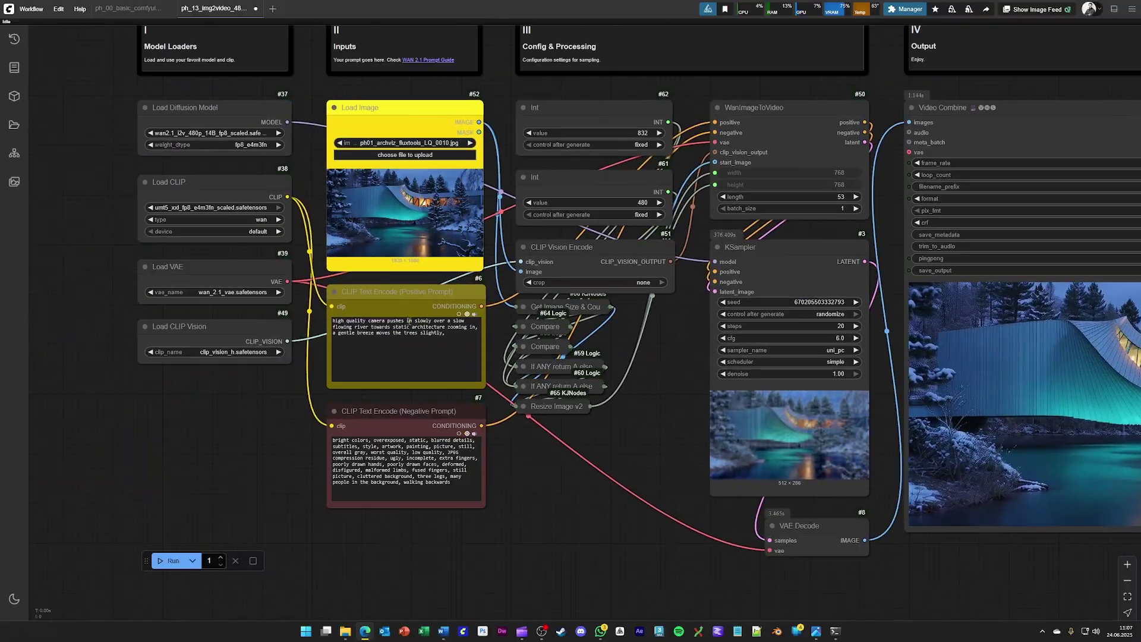
scroll(364, 320, up, 10)
scroll(364, 327, down, 6)
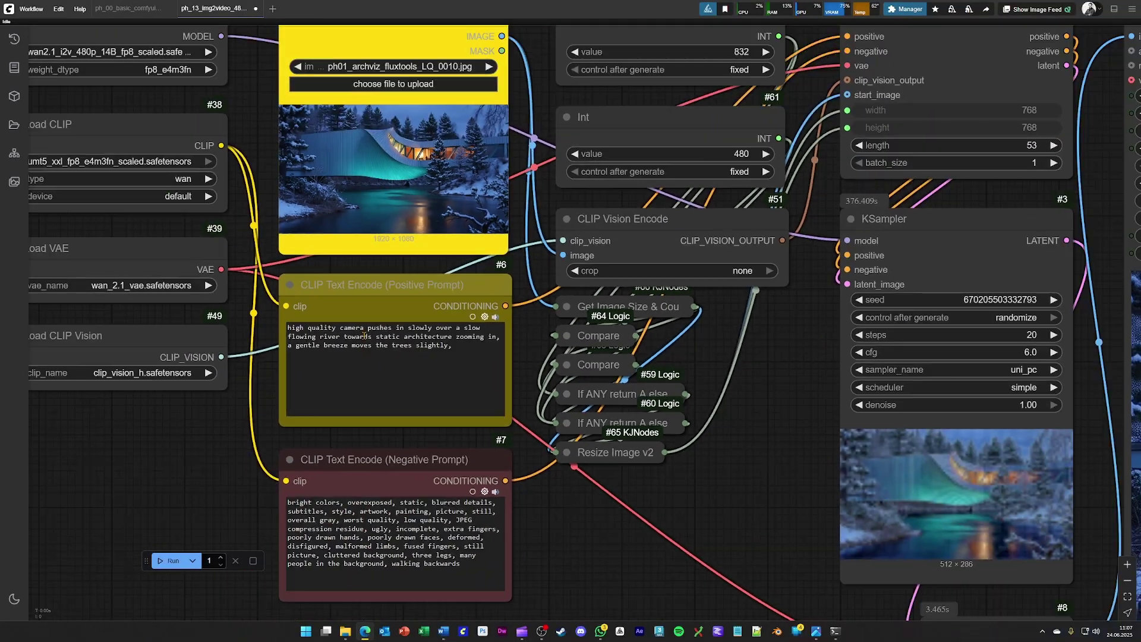
scroll(375, 220, down, 2)
scroll(570, 350, up, 5)
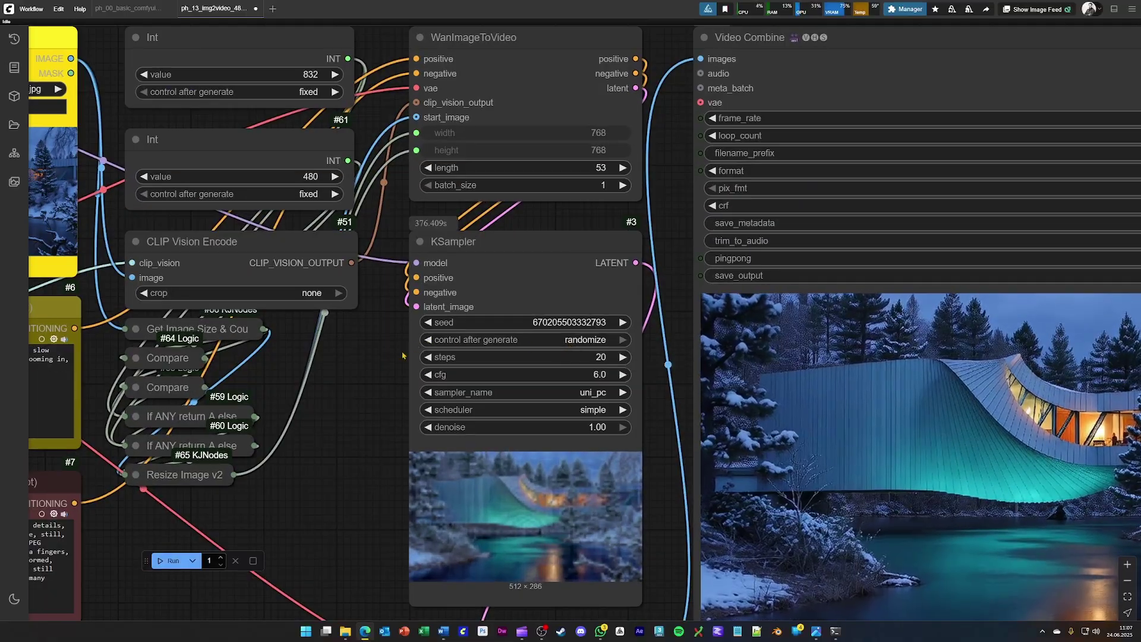
scroll(398, 350, down, 3)
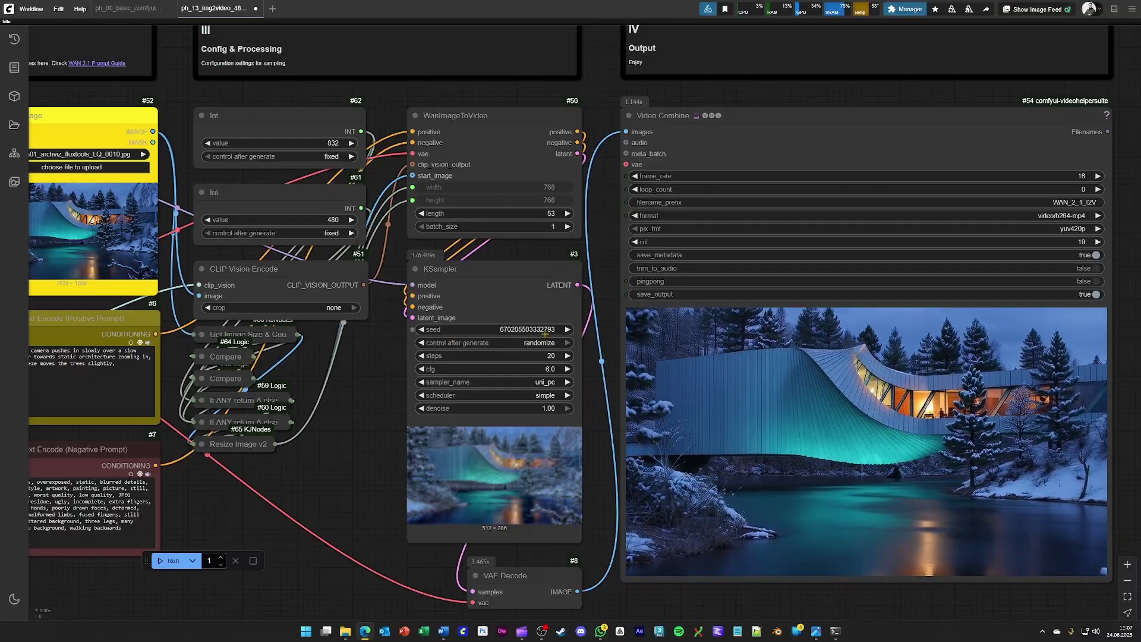
scroll(543, 327, down, 3)
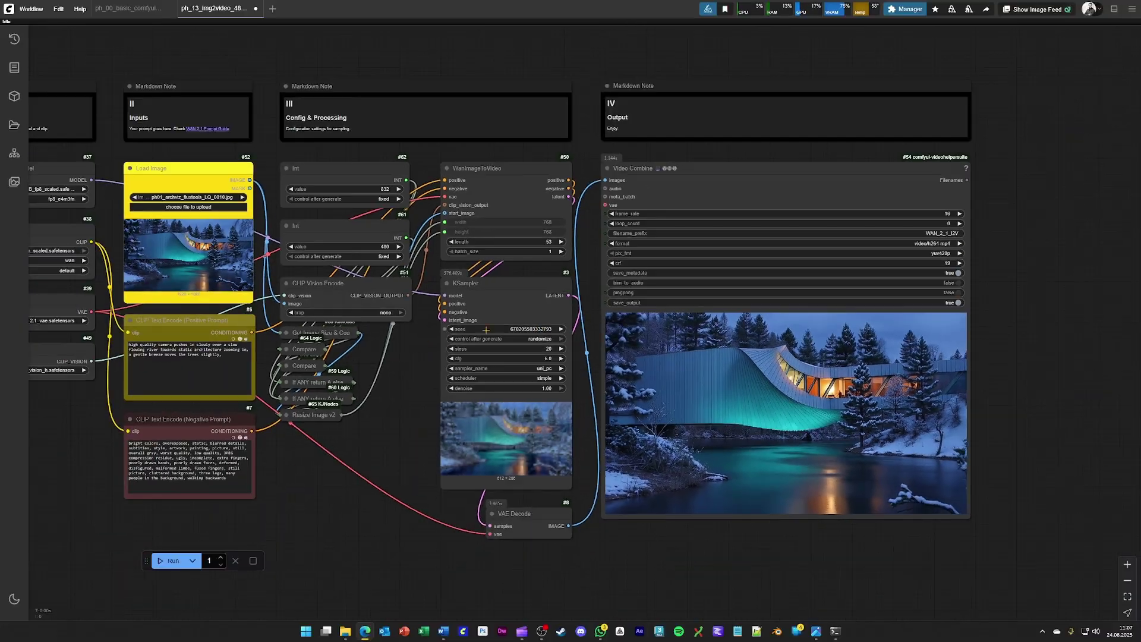
scroll(360, 344, up, 3)
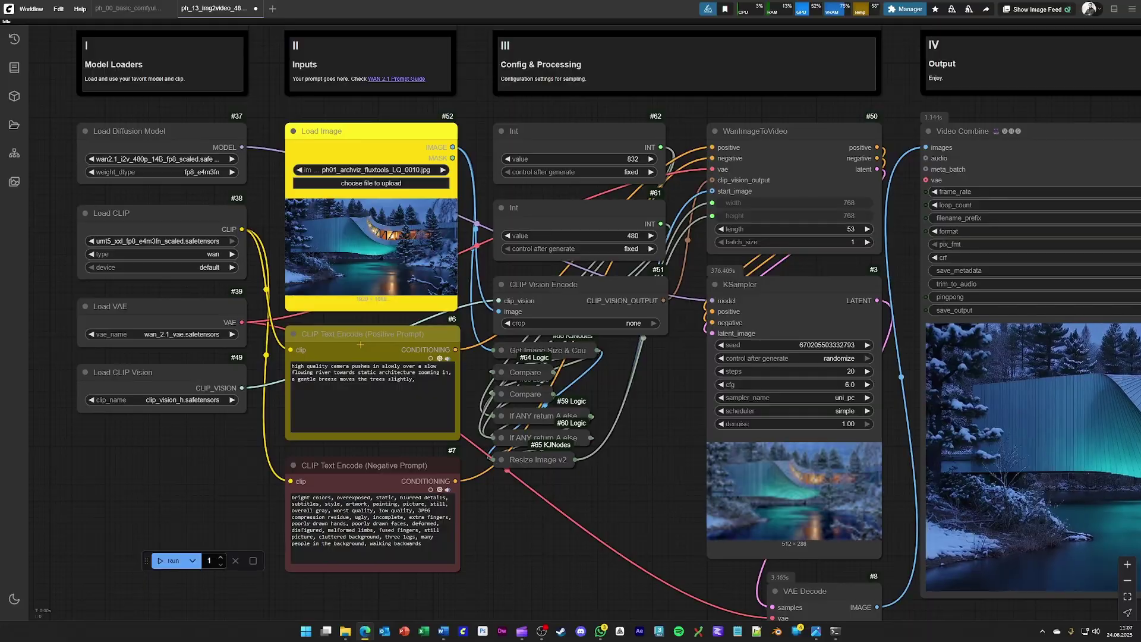
scroll(358, 346, down, 5)
scroll(389, 382, down, 2)
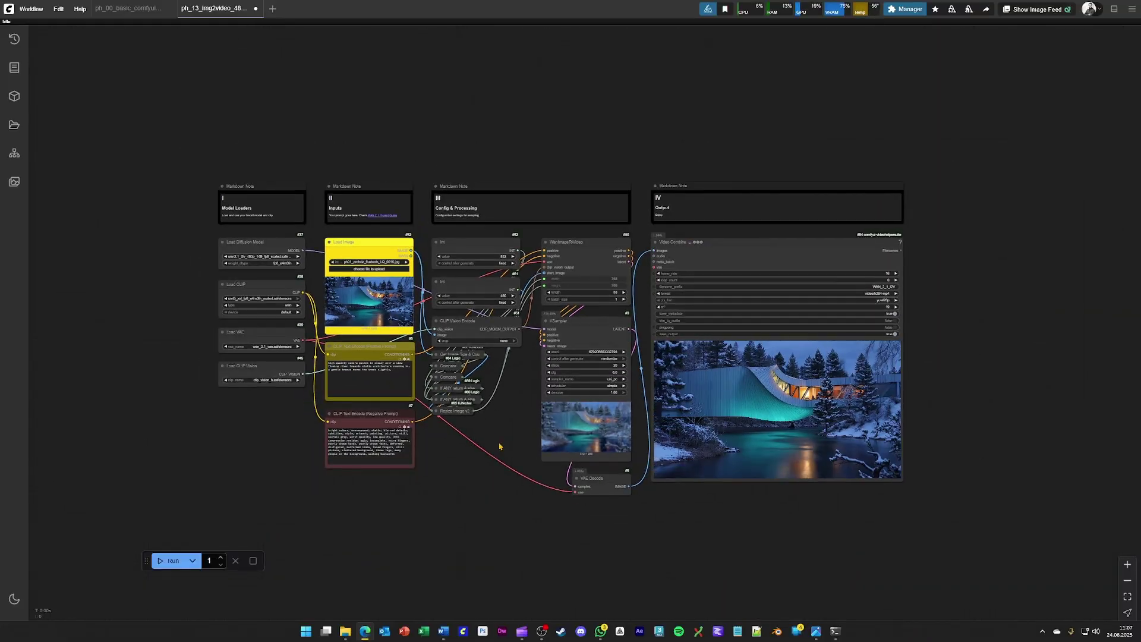
Load the CogVideoX 1.5 camera-control image-to-video workflow file from the AlxArchviz_BASIC folder onto the ComfyUI canvas
click(306, 631)
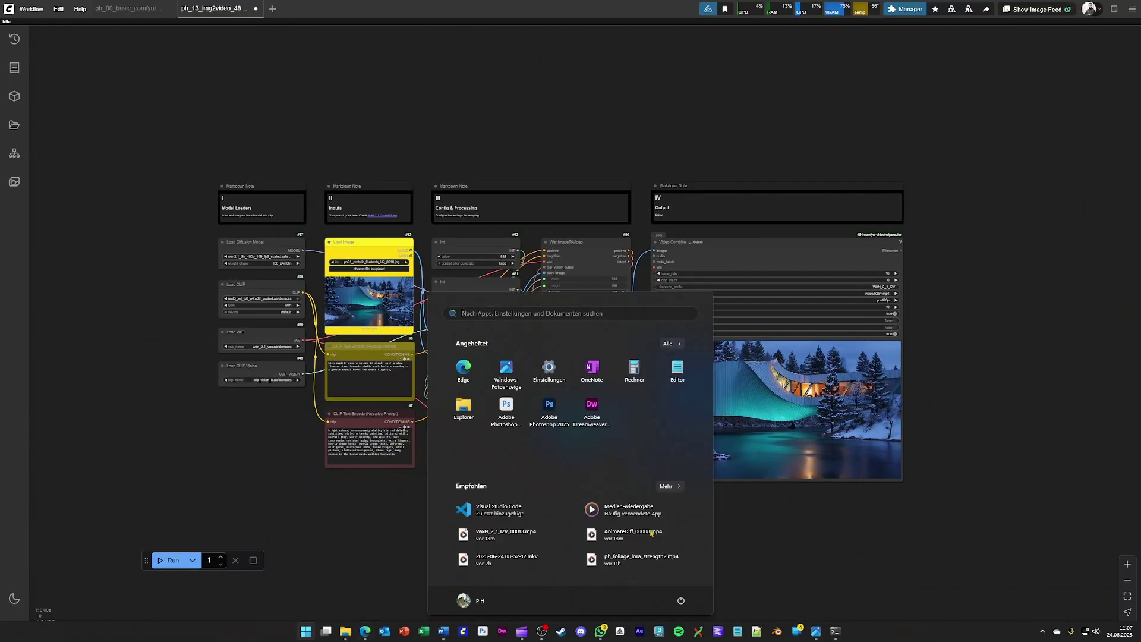
mouse_move(345, 630)
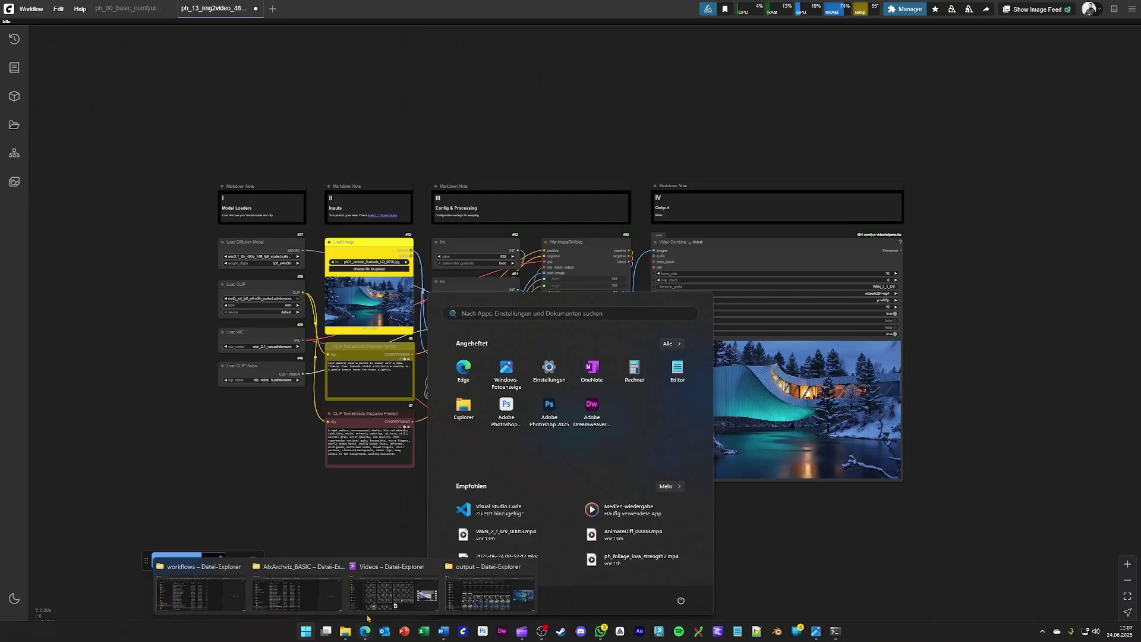
click(297, 591)
click(391, 541)
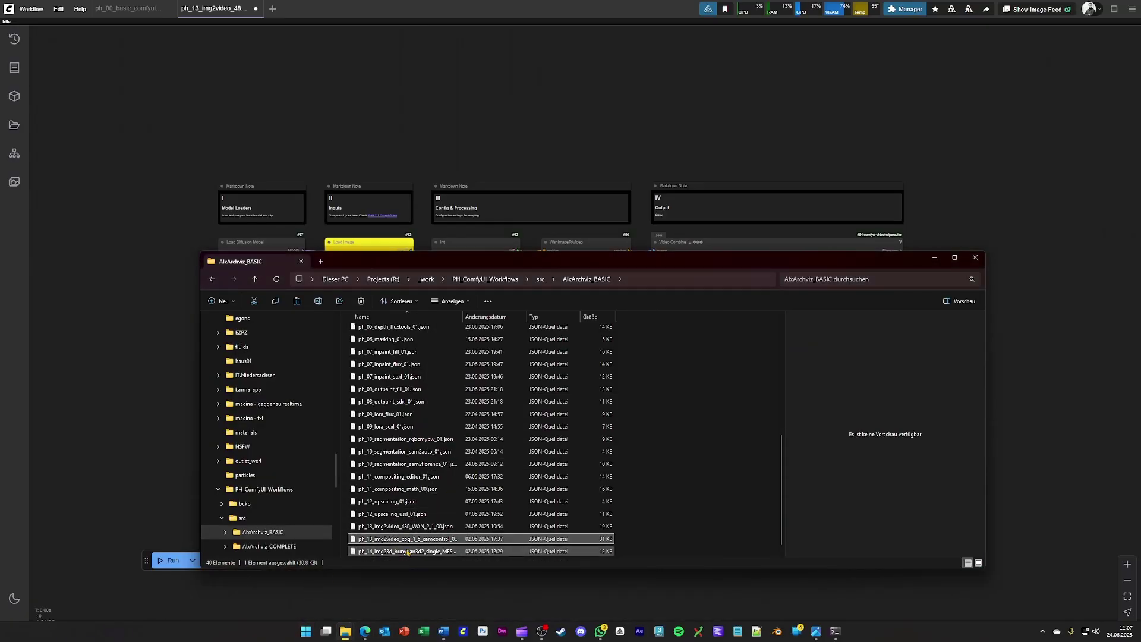
drag(405, 543, 585, 144)
drag(867, 293, 781, 366)
Check which custom nodes the CogVideoX workflow uses, and close the manager
click(905, 9)
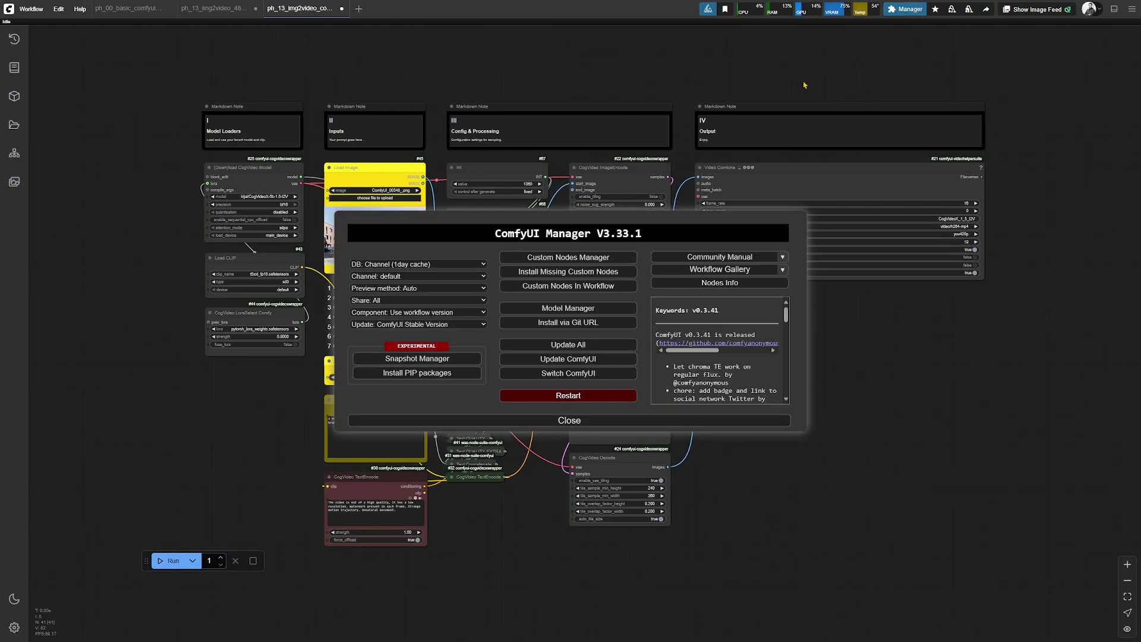
click(568, 286)
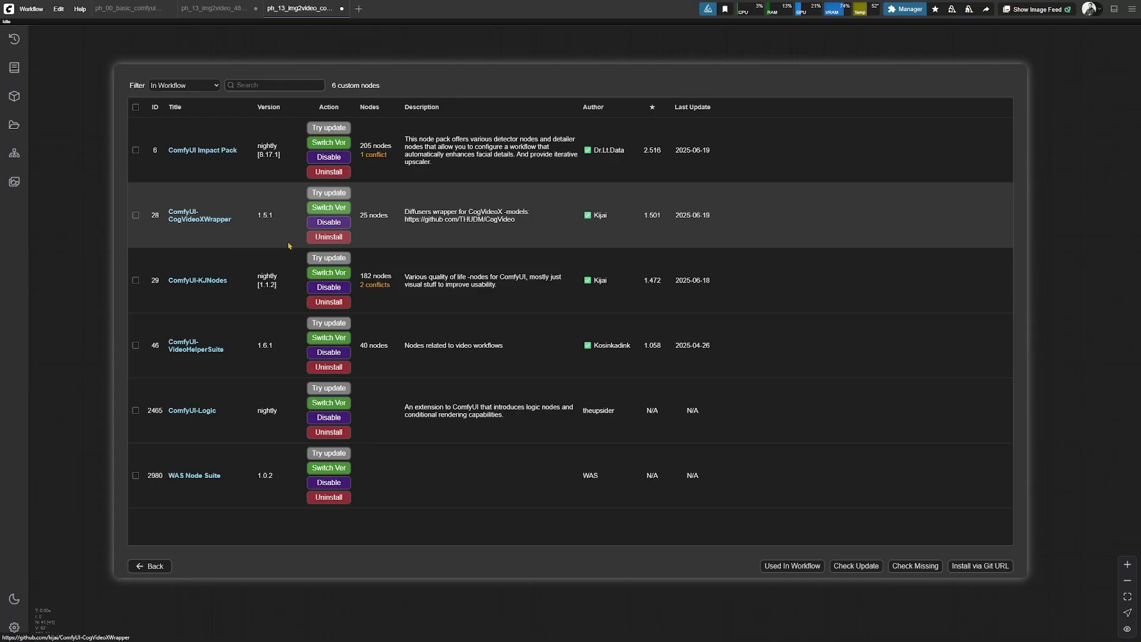
click(151, 565)
click(571, 420)
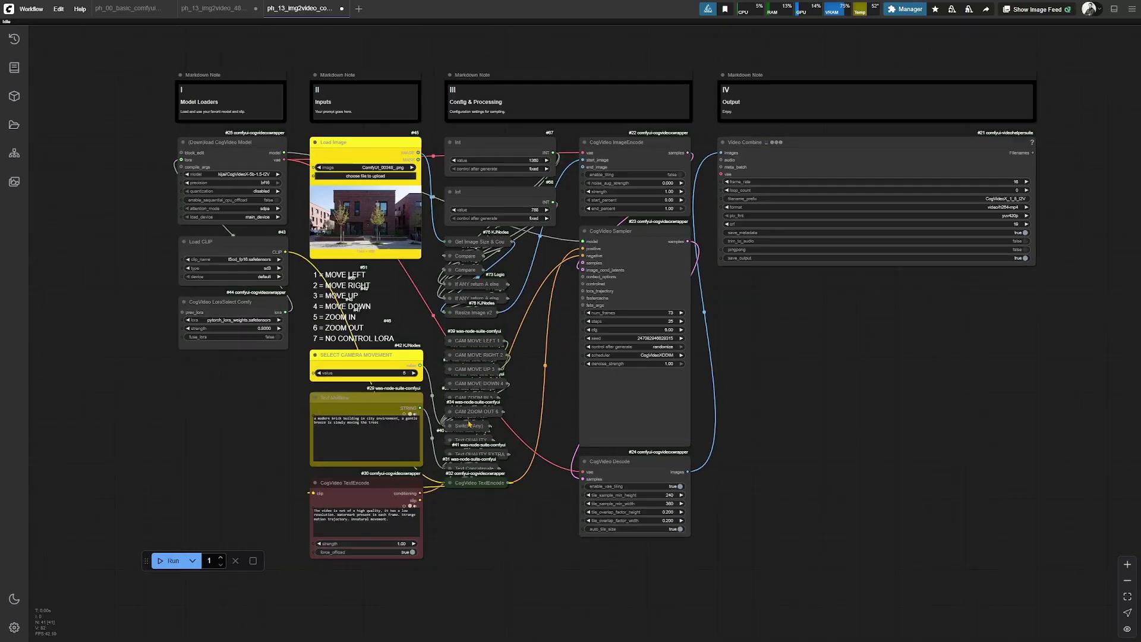
Run the CogVideoX image-to-video workflow once on the brick building image with the zoom-in camera movement, option 5
scroll(470, 423, up, 5)
scroll(575, 376, down, 2)
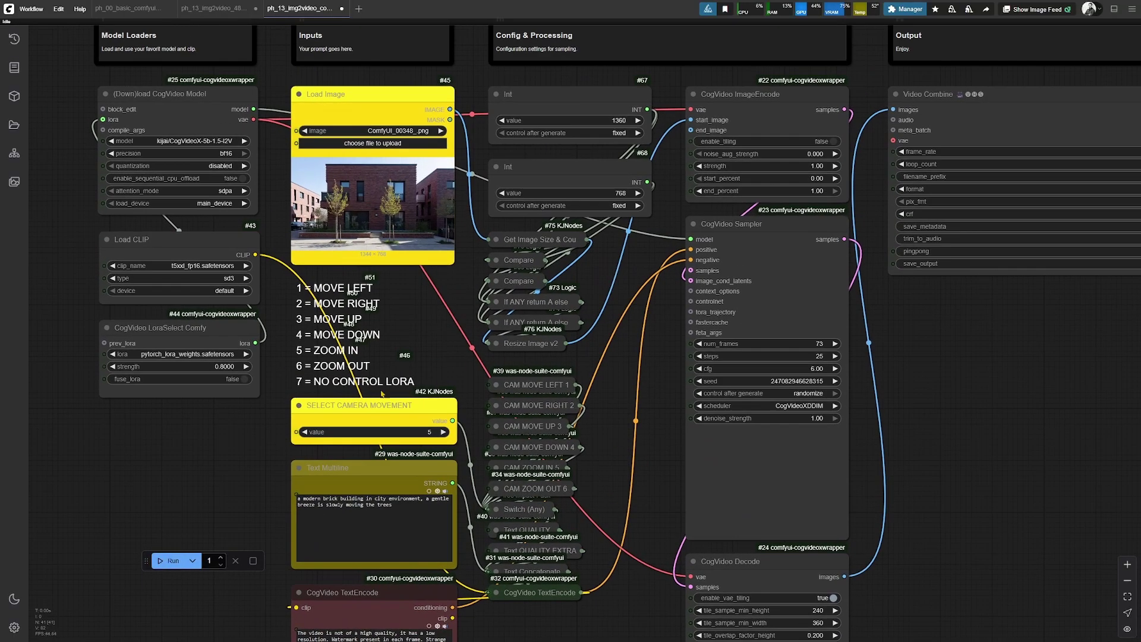
scroll(350, 402, up, 3)
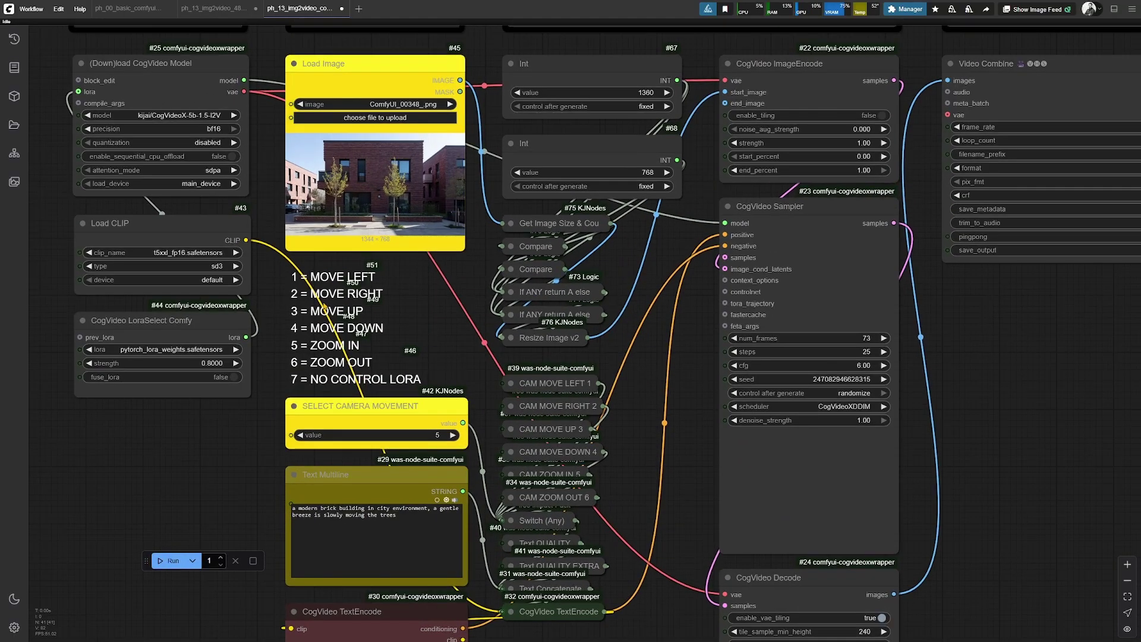
scroll(416, 426, up, 2)
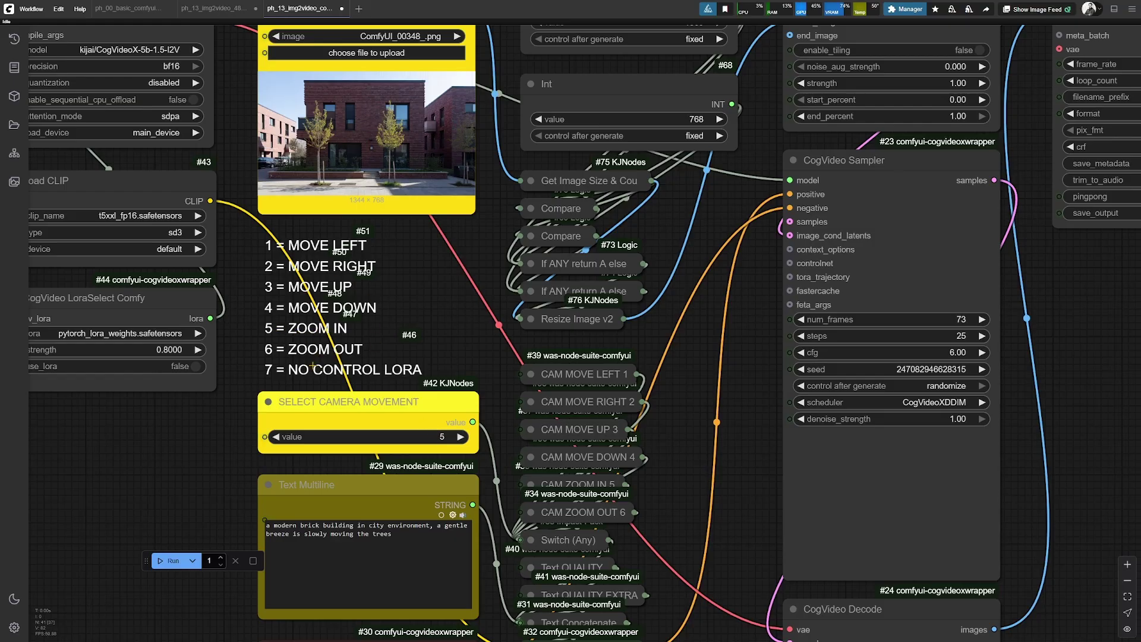
scroll(313, 367, down, 5)
scroll(313, 367, down, 3)
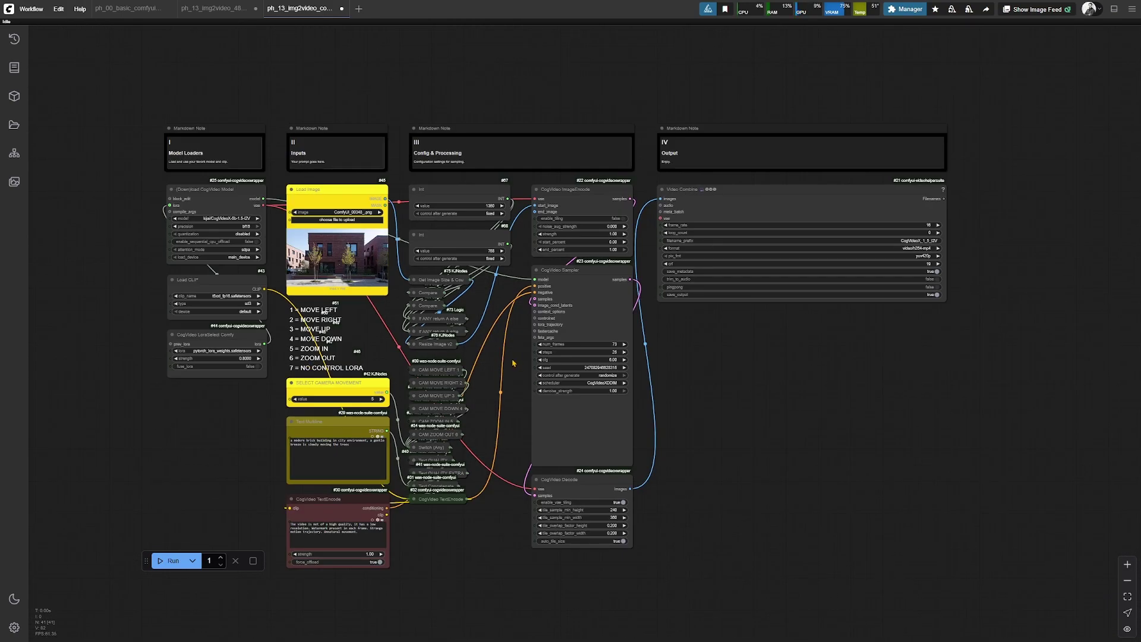
scroll(513, 363, up, 3)
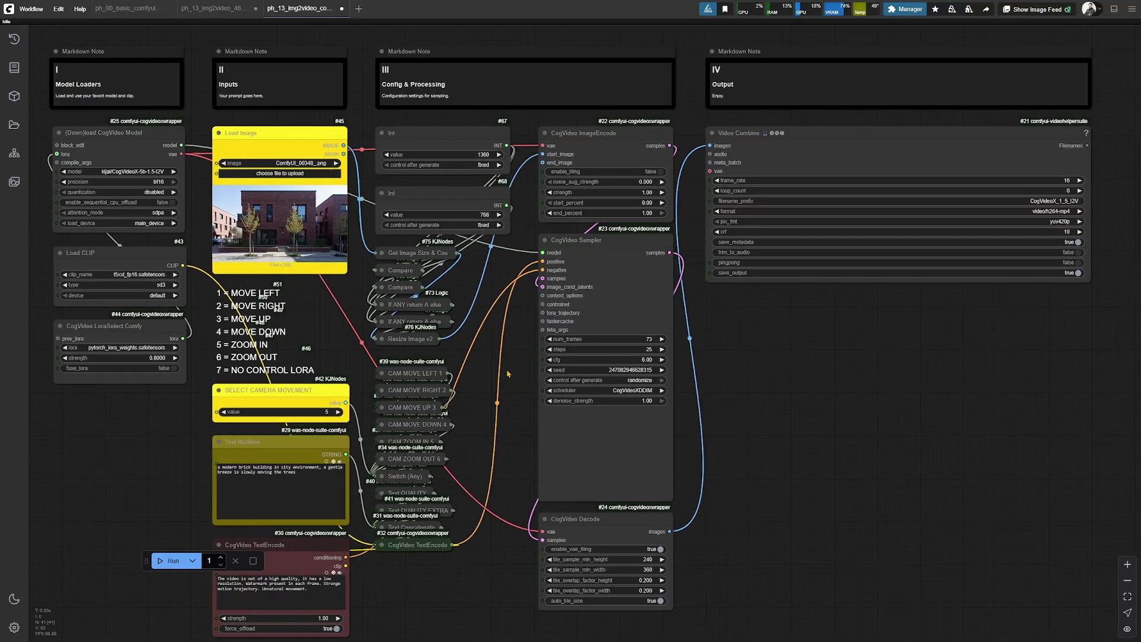
click(168, 561)
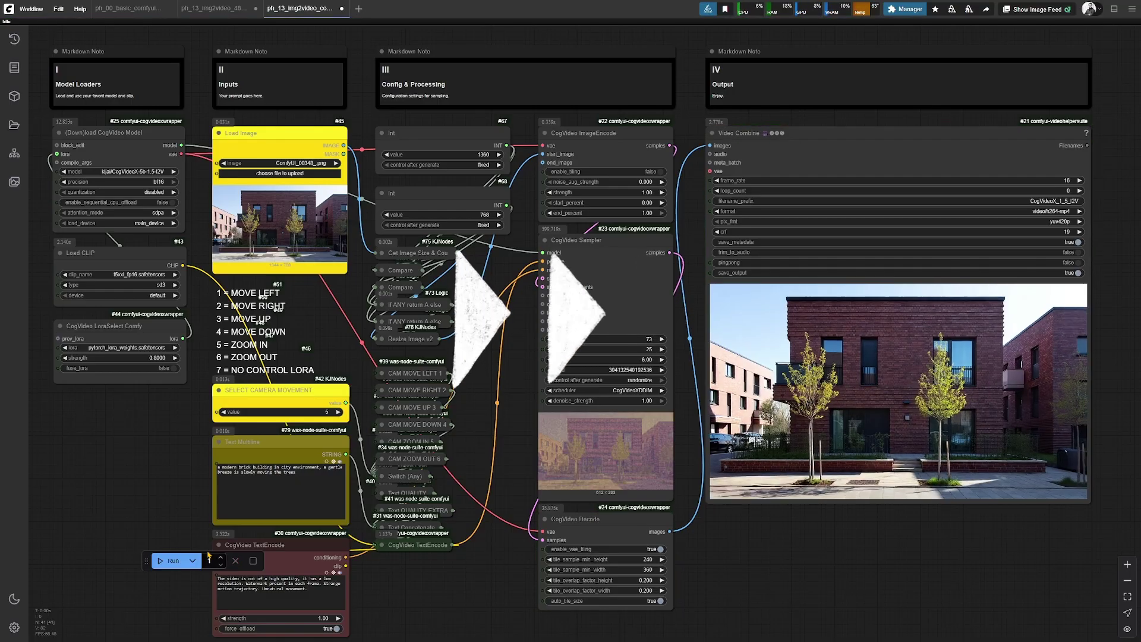
Inspect the generated brick building video in the Video Combine node for its camera movement and image quality
scroll(859, 502, up, 4)
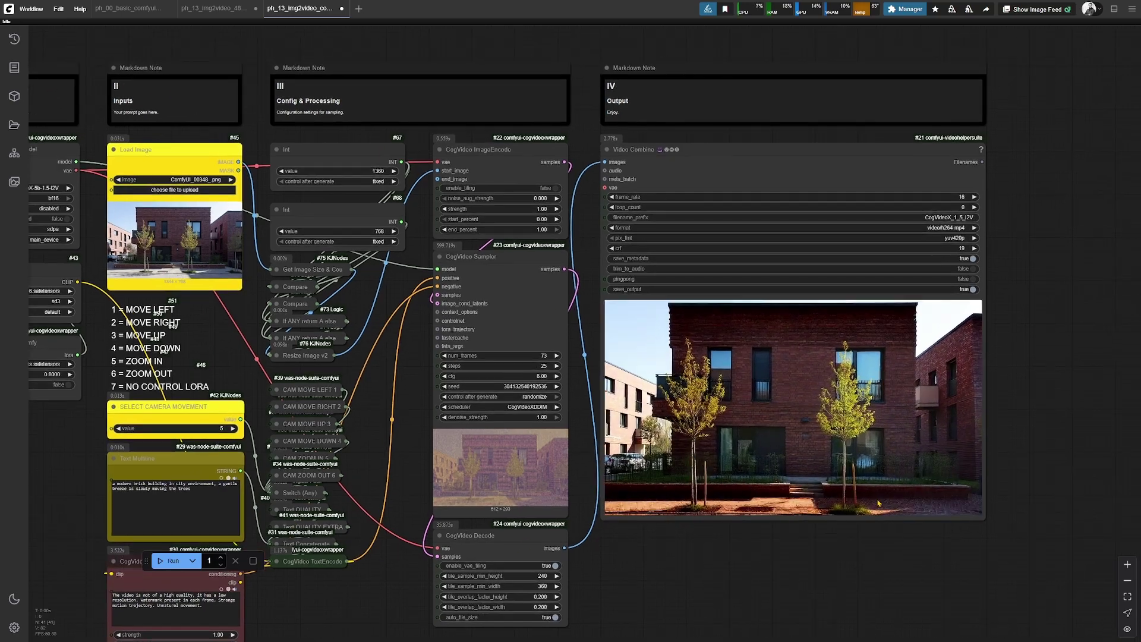
scroll(859, 502, up, 1)
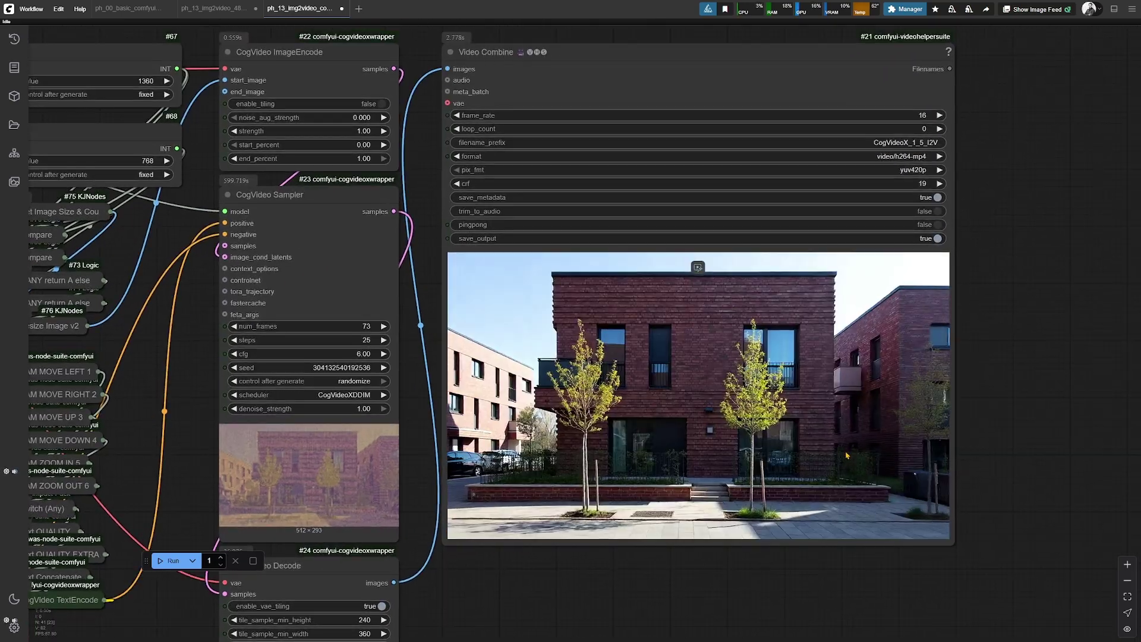
scroll(850, 447, up, 1)
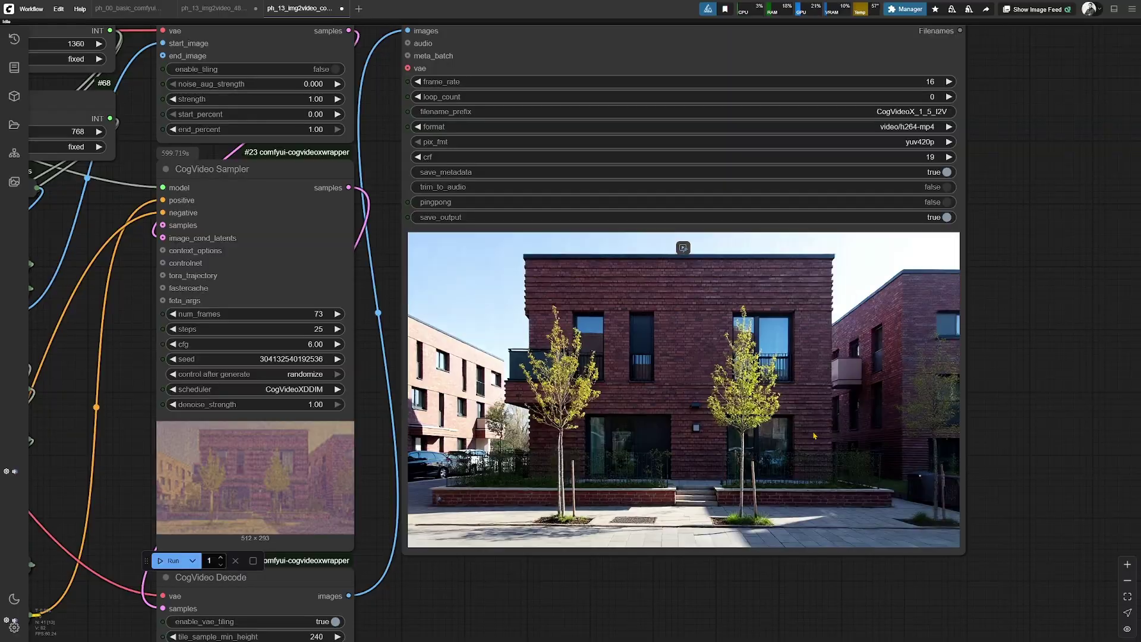
scroll(813, 436, down, 2)
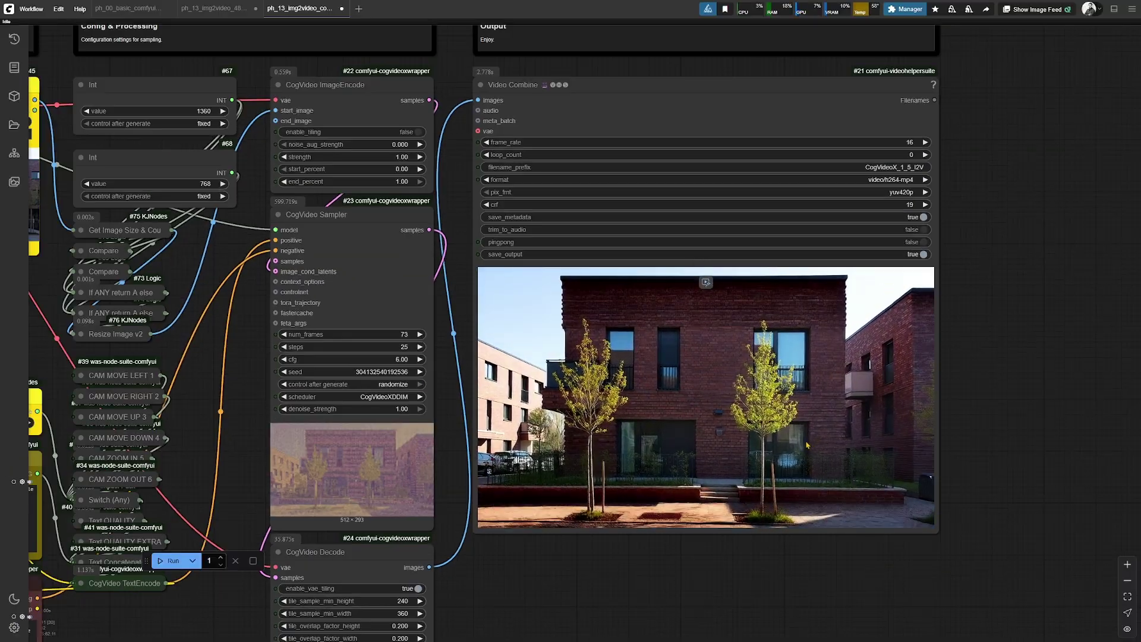
Examine the optional end image input on the CogVideo ImageEncode node and its place in the workflow
scroll(802, 464, down, 3)
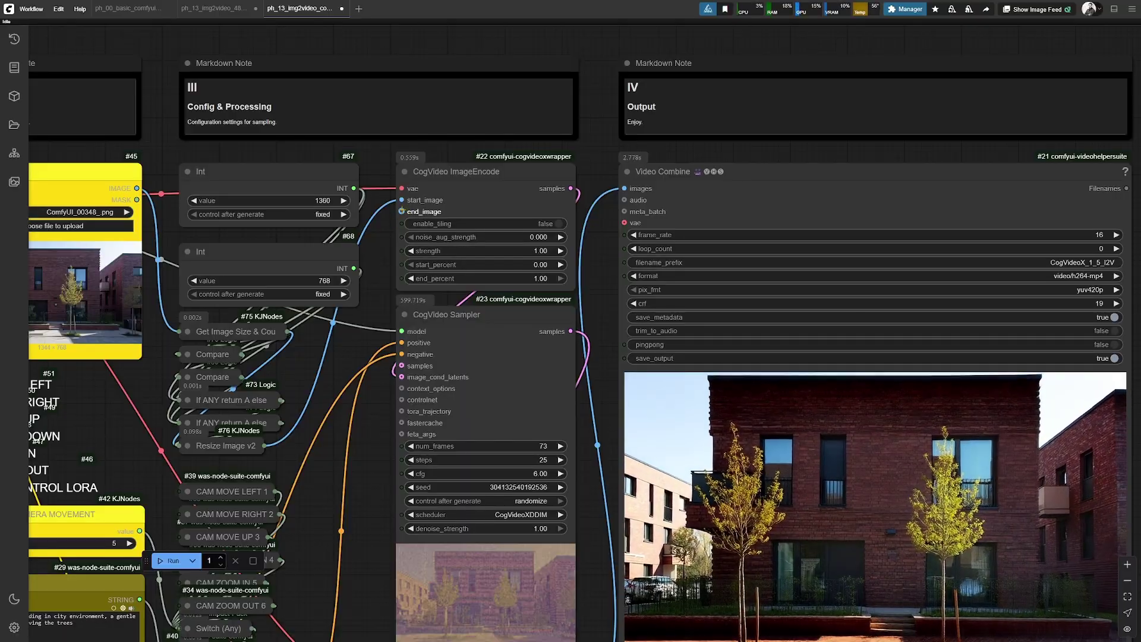
scroll(402, 211, down, 5)
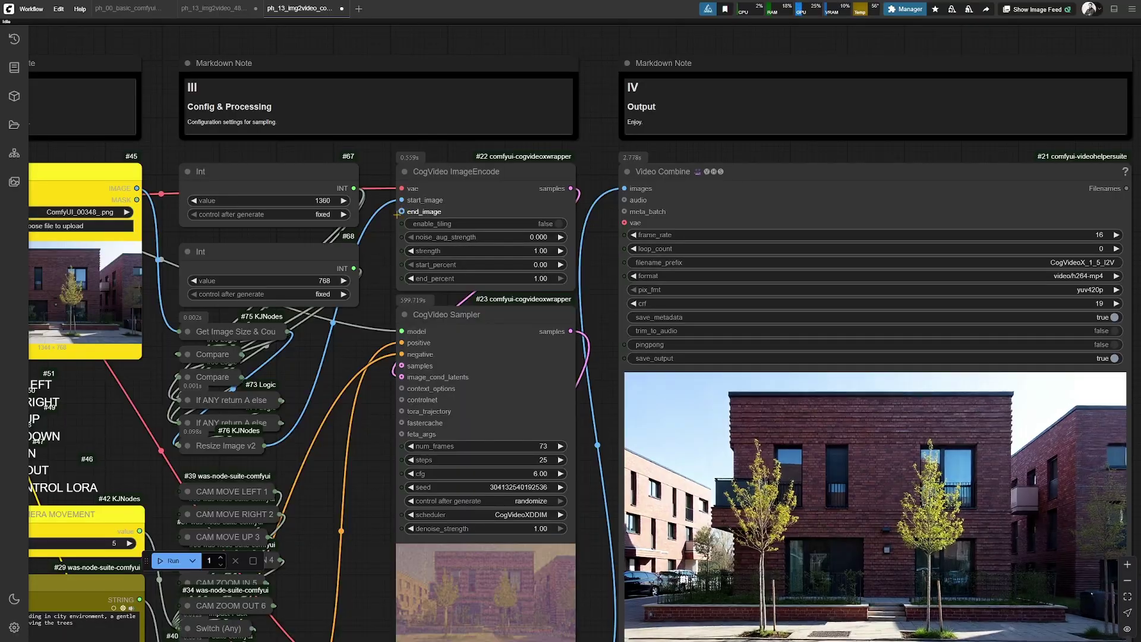
scroll(367, 311, up, 2)
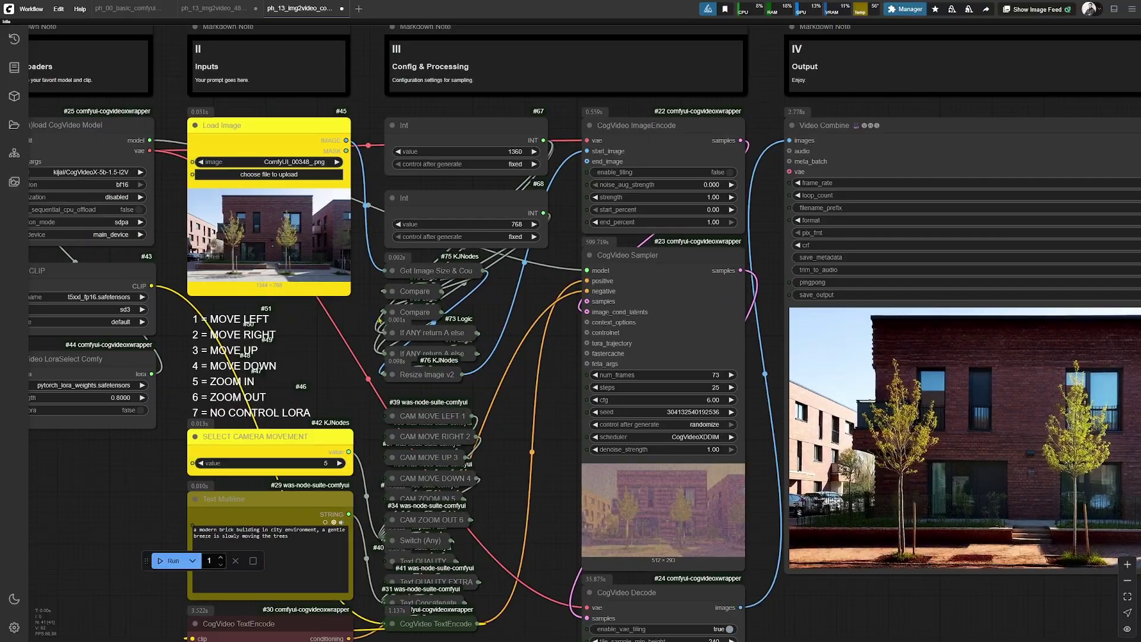
scroll(696, 447, up, 2)
scroll(662, 534, down, 2)
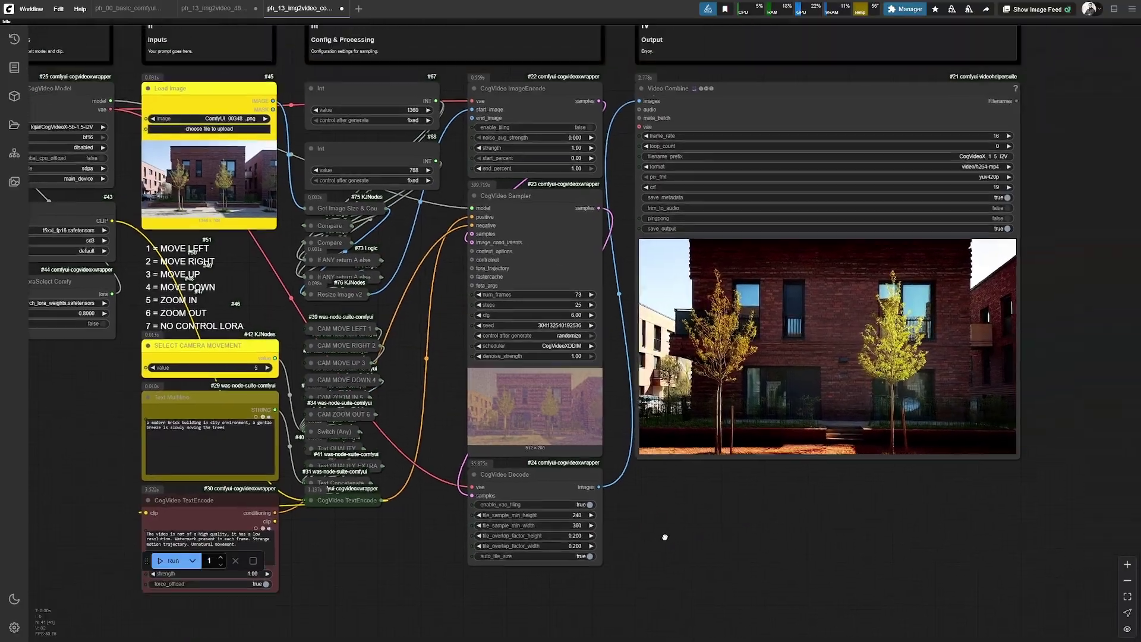
scroll(796, 517, up, 2)
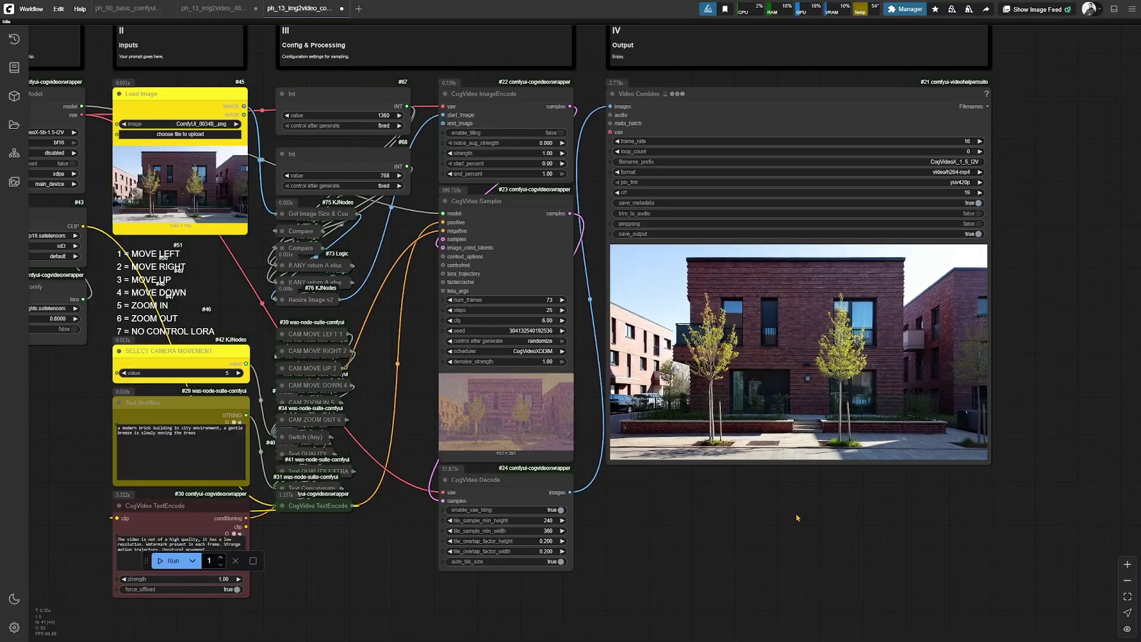
Compare the execution times of the CogVideoX and WAN 2.1 runs in the ComfyUI console window, and minimize it
key(super)
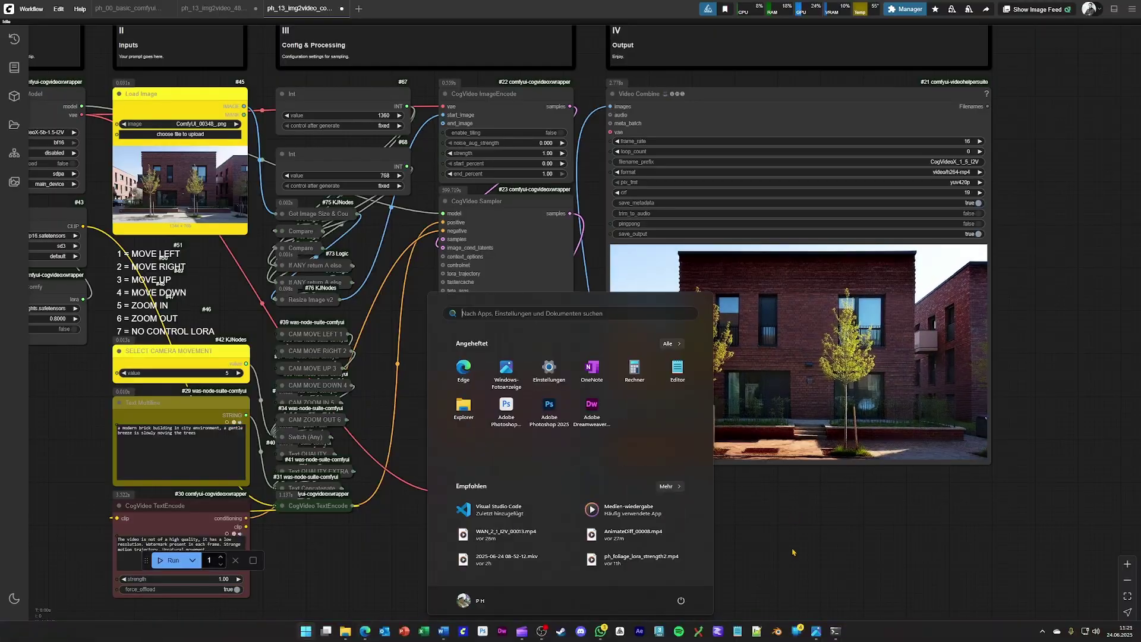
click(835, 630)
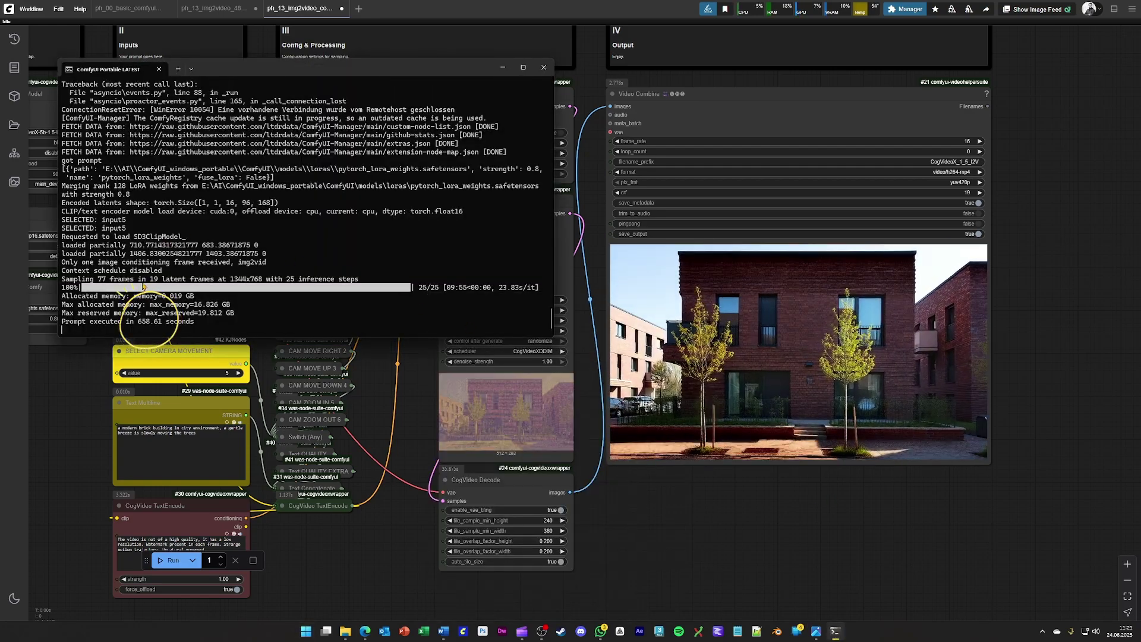
scroll(142, 306, up, 8)
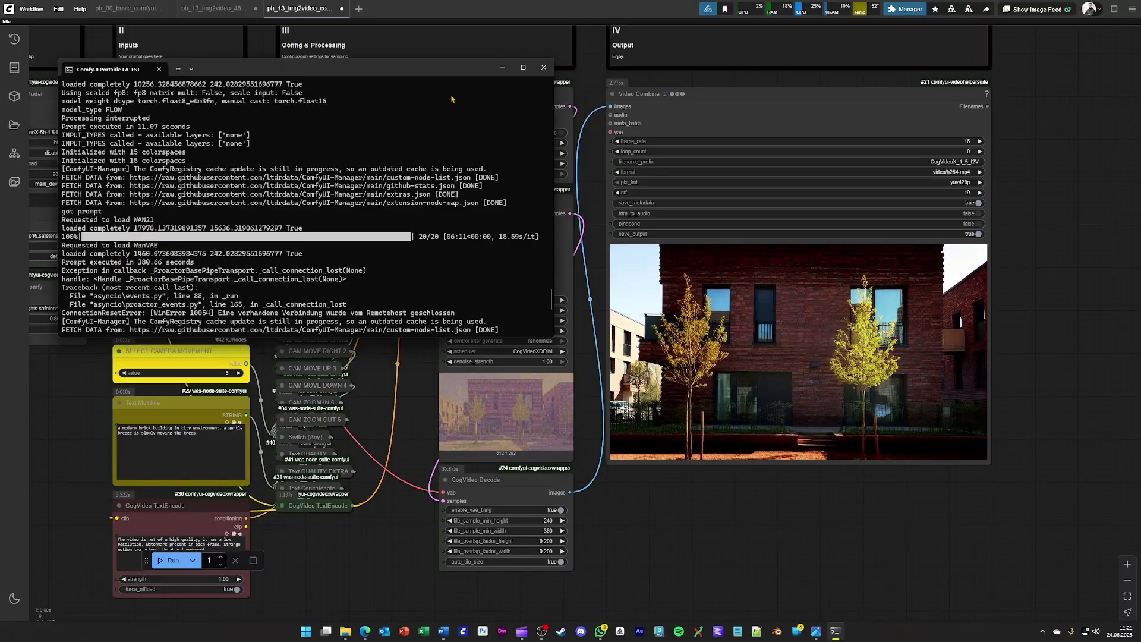
click(503, 67)
scroll(770, 535, down, 6)
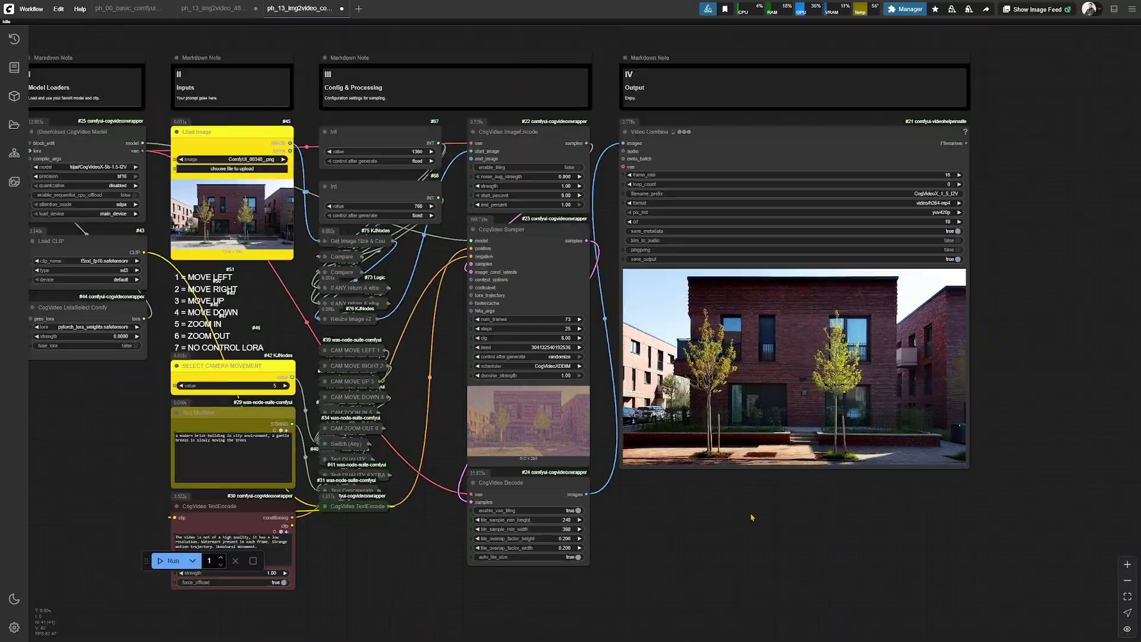
scroll(757, 519, up, 5)
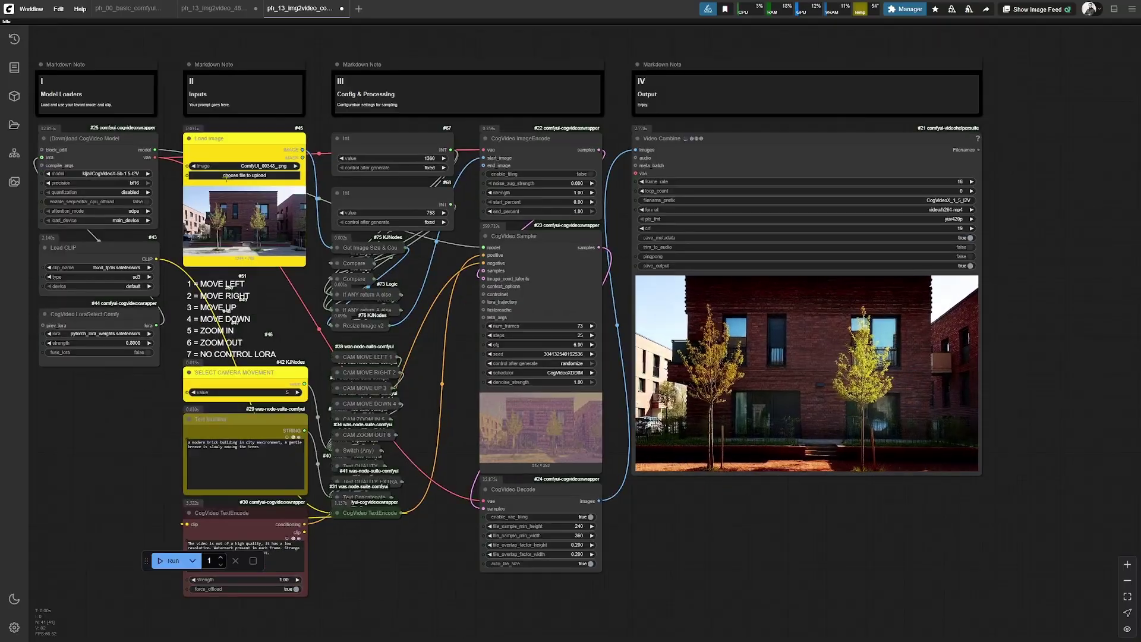
scroll(232, 185, up, 3)
scroll(220, 386, down, 2)
scroll(179, 416, down, 1)
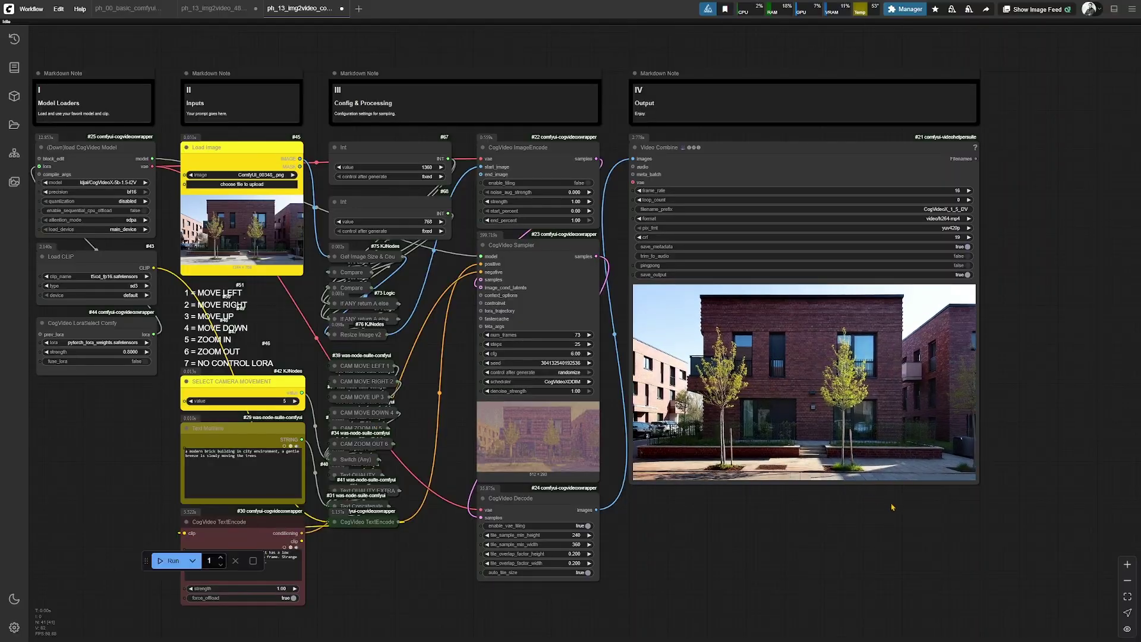
scroll(892, 507, down, 3)
scroll(886, 519, up, 3)
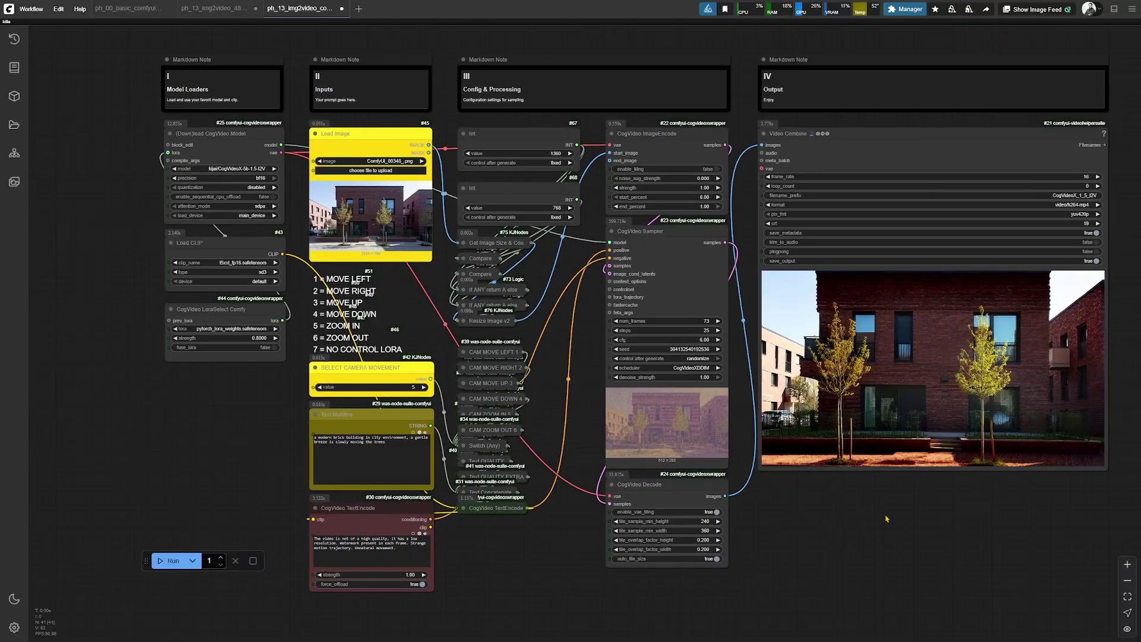
drag(886, 519, 785, 524)
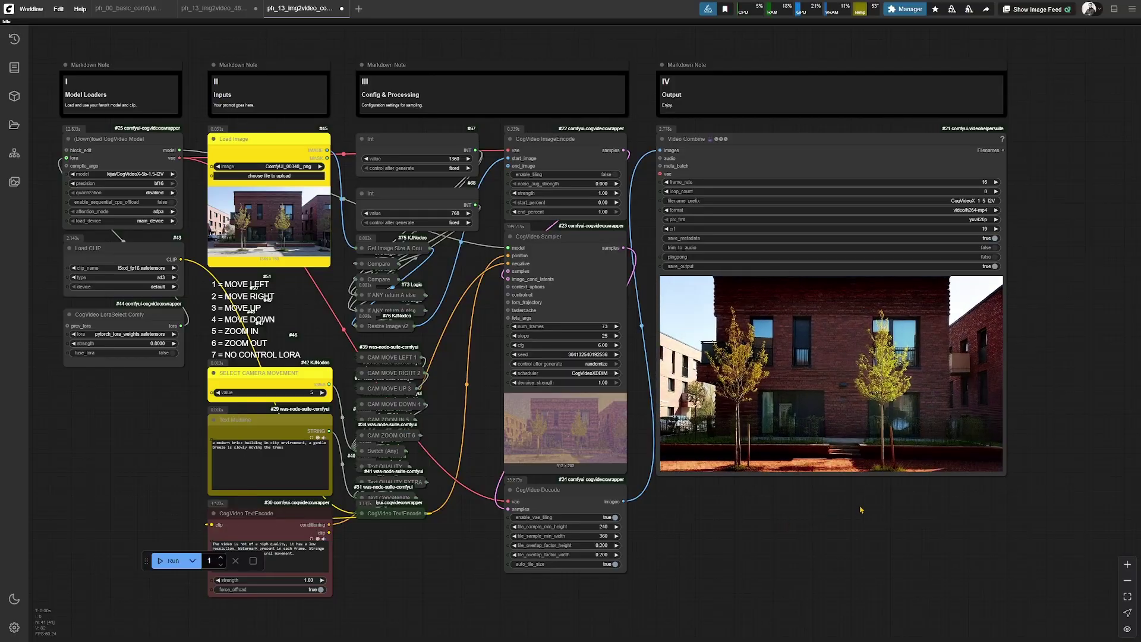
scroll(861, 509, up, 1)
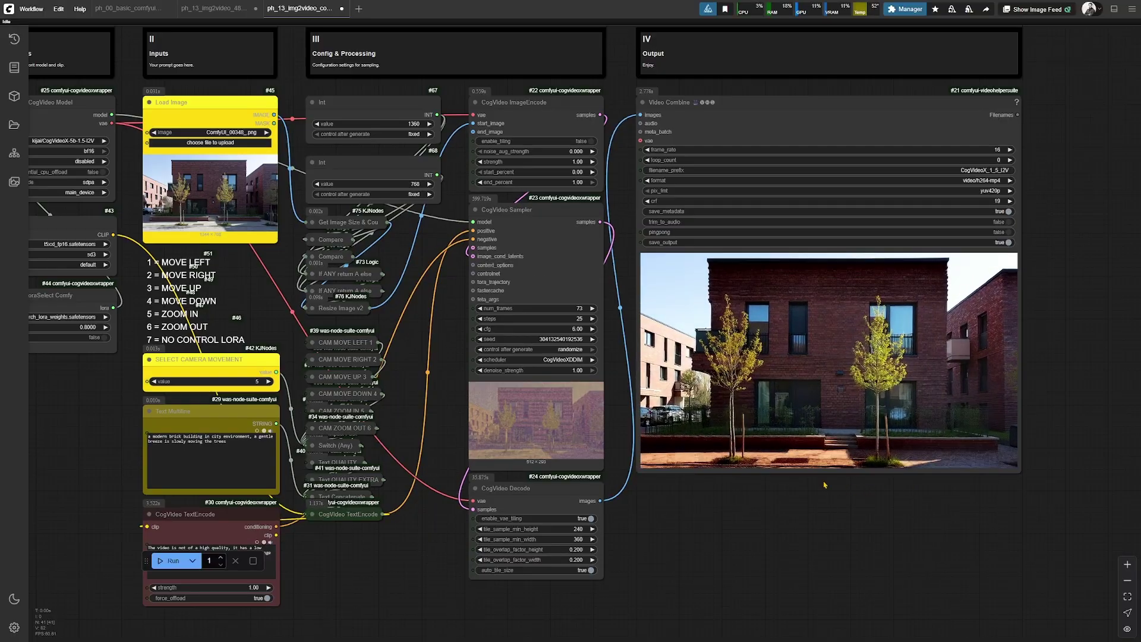